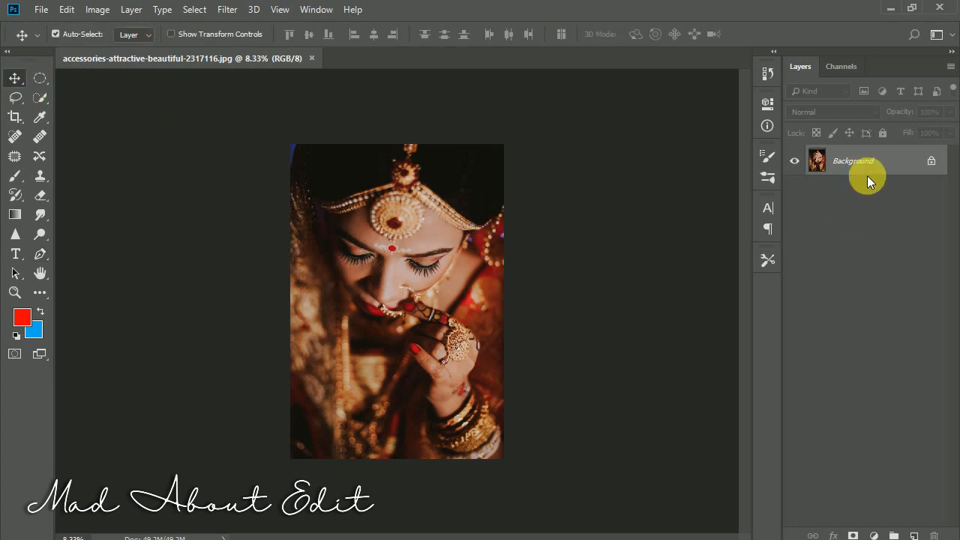
Duplicate the Background layer and open the copy in the Camera Raw Filter.
{"action": "left_click_drag", "start_coordinate": [860, 161], "coordinate": [913, 535]}
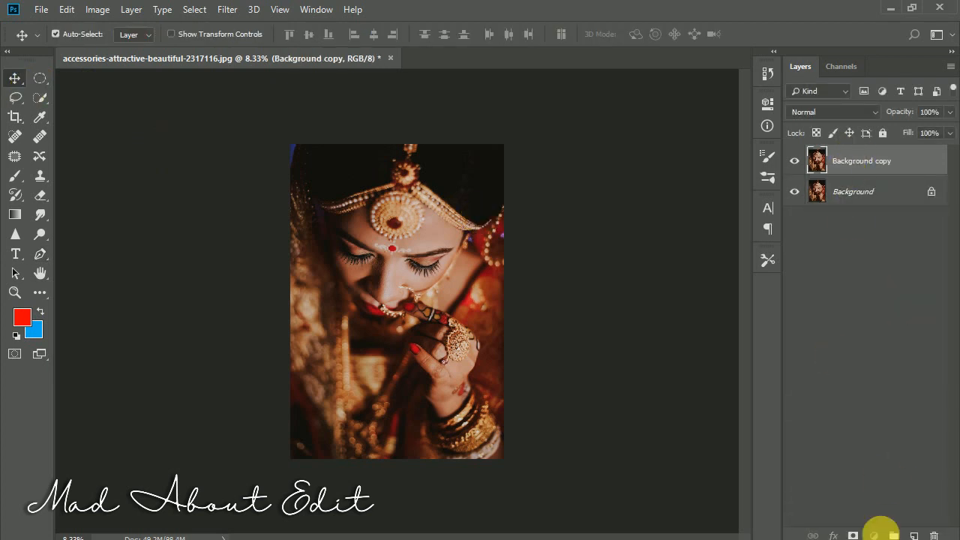
{"action": "left_click", "coordinate": [222, 13]}
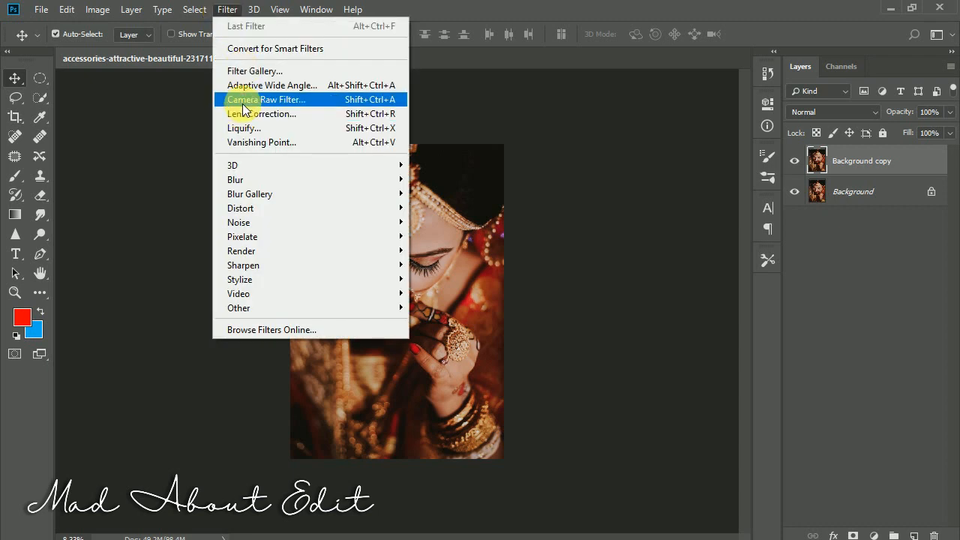
{"action": "left_click", "coordinate": [242, 101]}
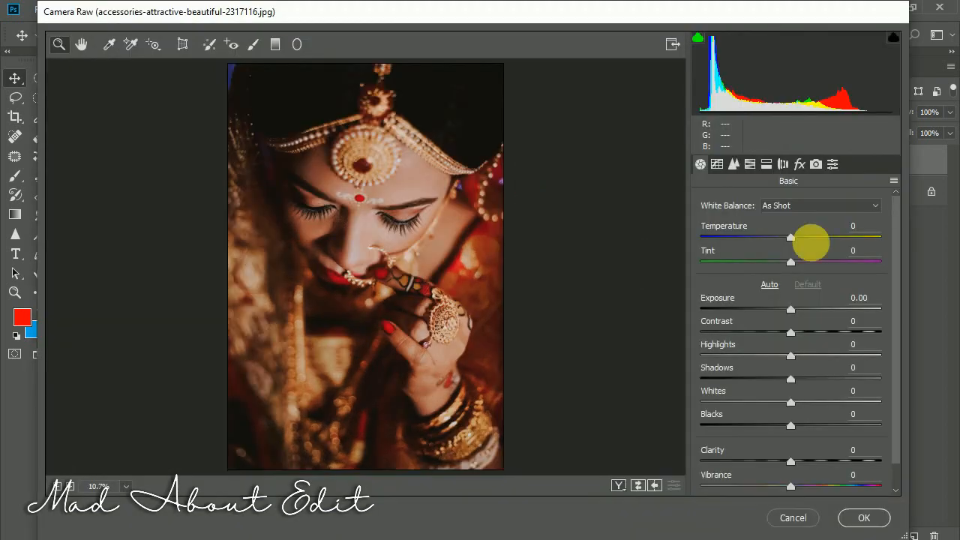
In the HSL saturation settings, set Reds, Oranges and Yellows to -100.
{"action": "left_click", "coordinate": [749, 163]}
{"action": "left_click", "coordinate": [790, 306]}
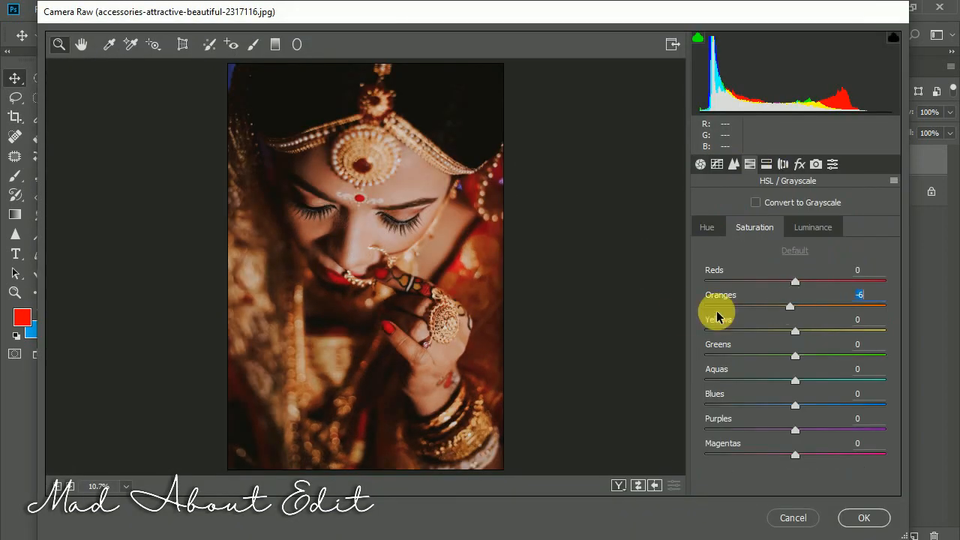
{"action": "left_click_drag", "start_coordinate": [716, 317], "coordinate": [702, 319]}
{"action": "left_click_drag", "start_coordinate": [711, 283], "coordinate": [702, 283]}
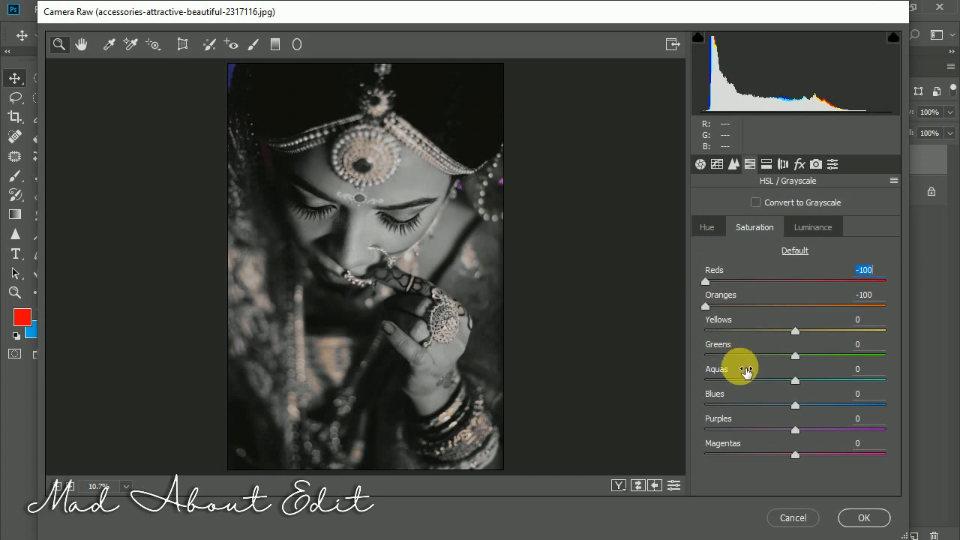
{"action": "left_click_drag", "start_coordinate": [720, 336], "coordinate": [682, 357]}
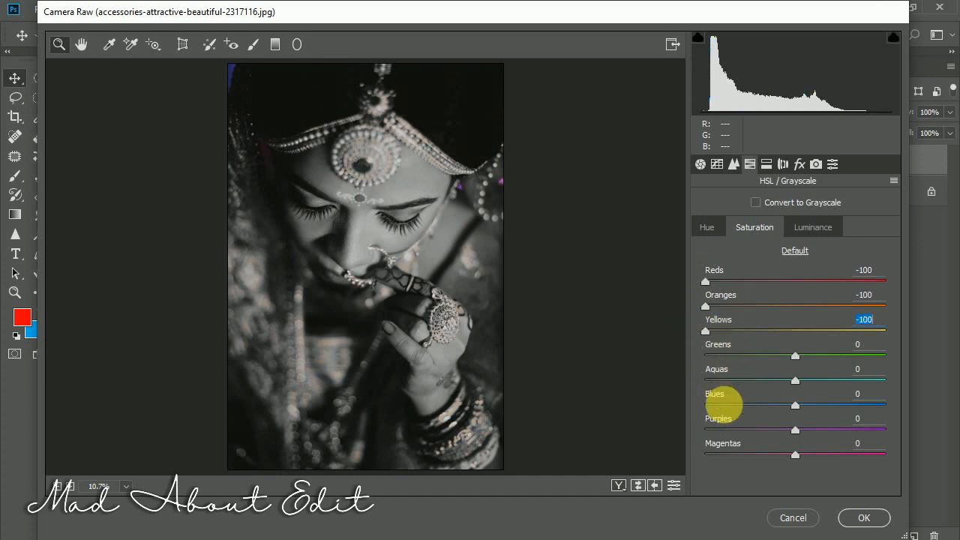
Lower the saturation of the magentas, blues and aquas to the minimum and apply the Camera Raw adjustments.
{"action": "left_click_drag", "start_coordinate": [746, 454], "coordinate": [669, 417]}
{"action": "left_click_drag", "start_coordinate": [730, 409], "coordinate": [677, 409]}
{"action": "left_click_drag", "start_coordinate": [741, 379], "coordinate": [690, 388]}
{"action": "left_click", "coordinate": [864, 517]}
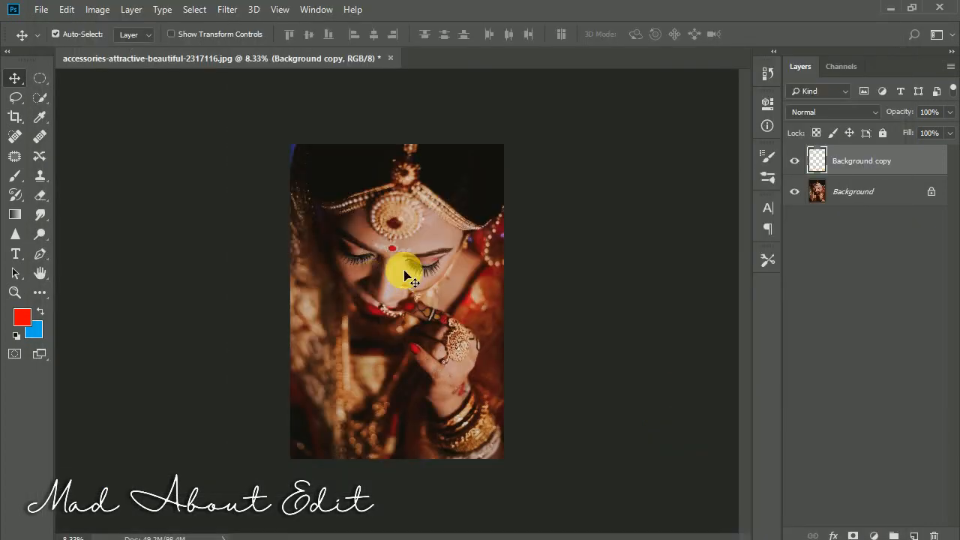
Duplicate the original Background layer beneath the desaturated copy and compare by toggling the desaturated layer's visibility.
{"action": "left_click", "coordinate": [852, 193]}
{"action": "key", "text": "ctrl+j"}
{"action": "left_click", "coordinate": [795, 161]}
{"action": "left_click", "coordinate": [795, 161]}
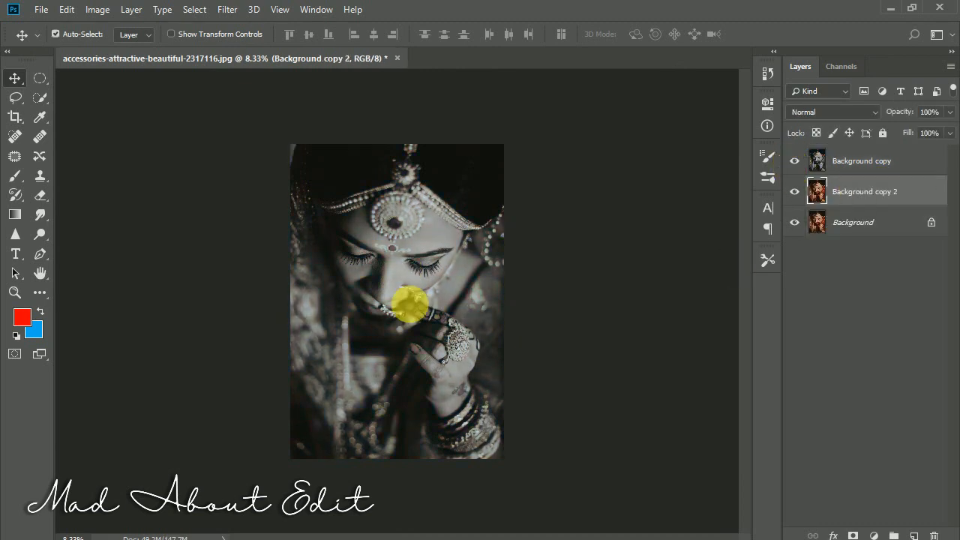
Add a black layer mask to the desaturated Background copy layer, ready the Brush tool, and invert the mask to white.
{"action": "left_click", "coordinate": [854, 162]}
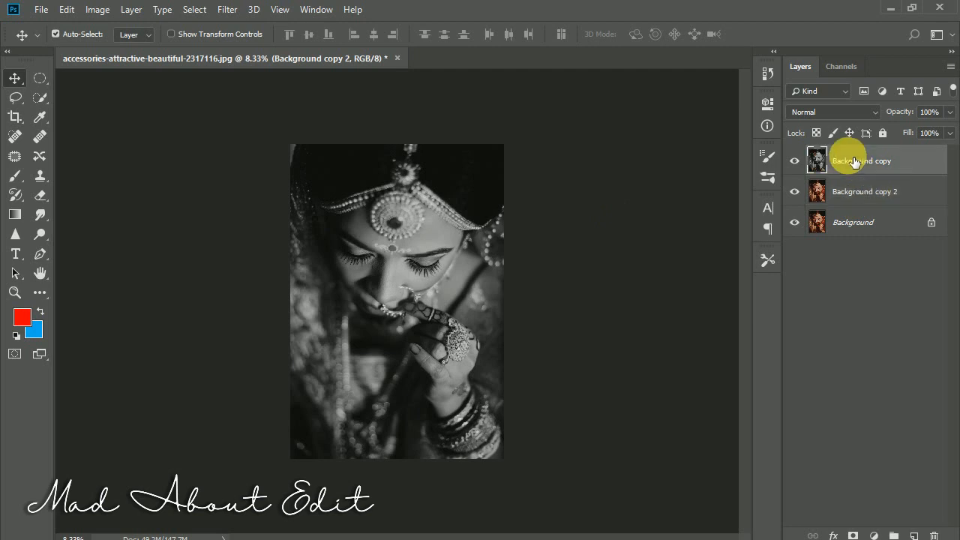
{"action": "left_click", "coordinate": [854, 524], "text": "alt"}
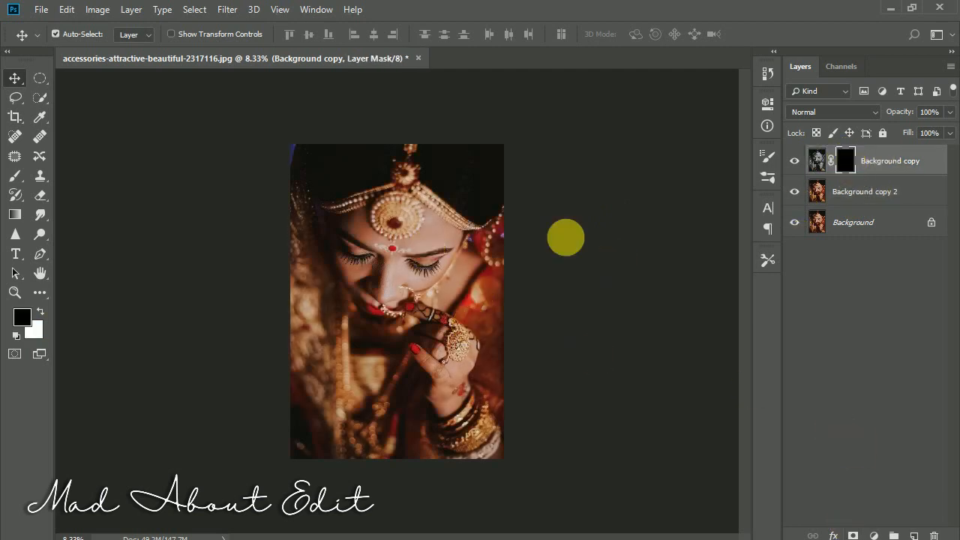
{"action": "left_click", "coordinate": [15, 176]}
{"action": "left_click", "coordinate": [40, 310]}
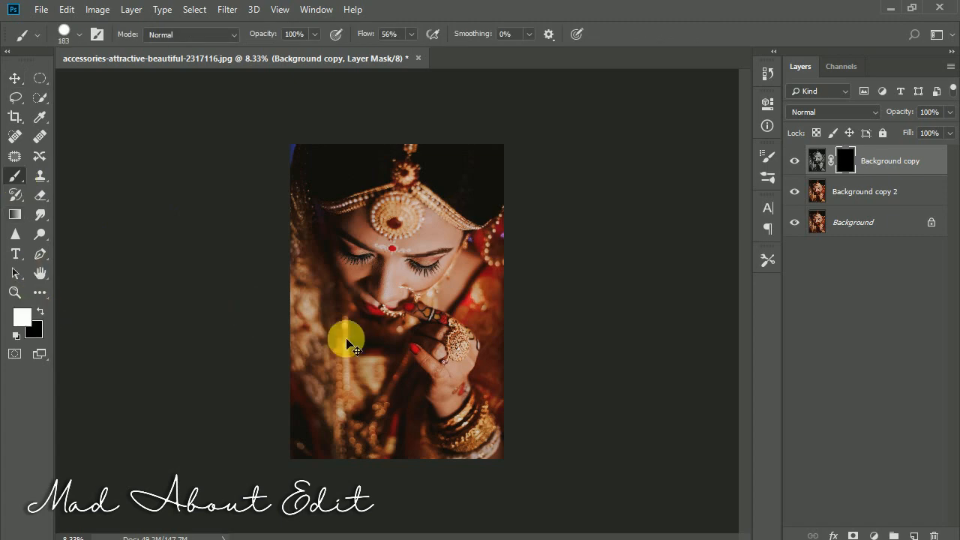
{"action": "scroll", "coordinate": [347, 343], "scroll_direction": "up", "scroll_amount": 3}
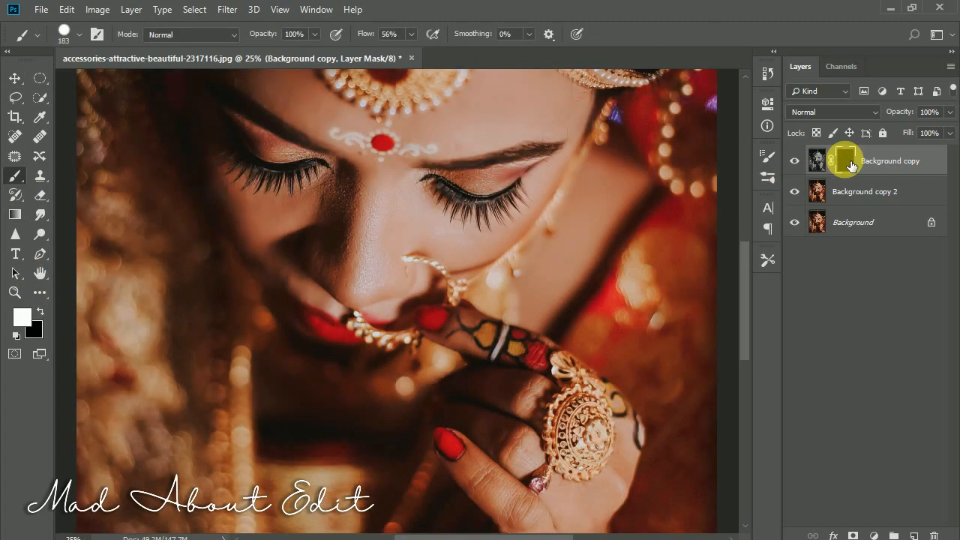
{"action": "key", "text": "ctrl+i"}
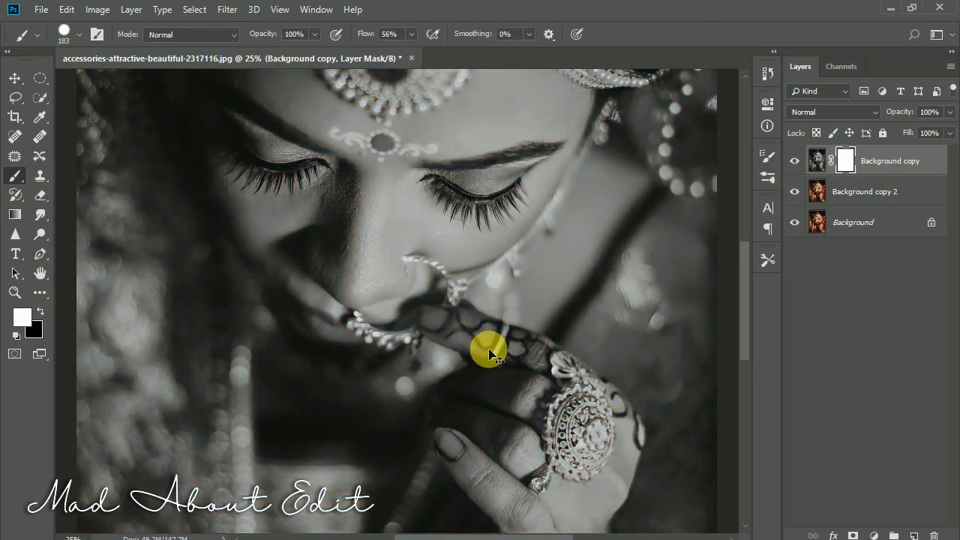
Paint black on the layer mask with a soft 48 px brush to bring back the red of both fingernails.
{"action": "scroll", "coordinate": [489, 354], "scroll_direction": "up", "scroll_amount": 1}
{"action": "scroll", "coordinate": [489, 354], "scroll_direction": "up", "scroll_amount": 2}
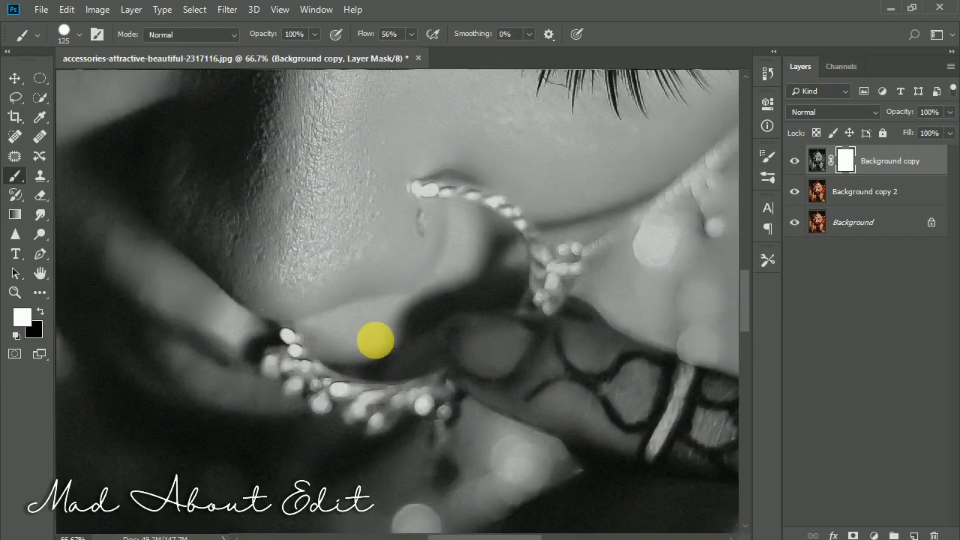
{"action": "mouse_move", "coordinate": [297, 443]}
{"action": "left_mouse_down"}
{"action": "mouse_move", "coordinate": [449, 282]}
{"action": "mouse_move", "coordinate": [482, 332]}
{"action": "mouse_move", "coordinate": [529, 344]}
{"action": "left_mouse_up"}
{"action": "left_click", "coordinate": [40, 311]}
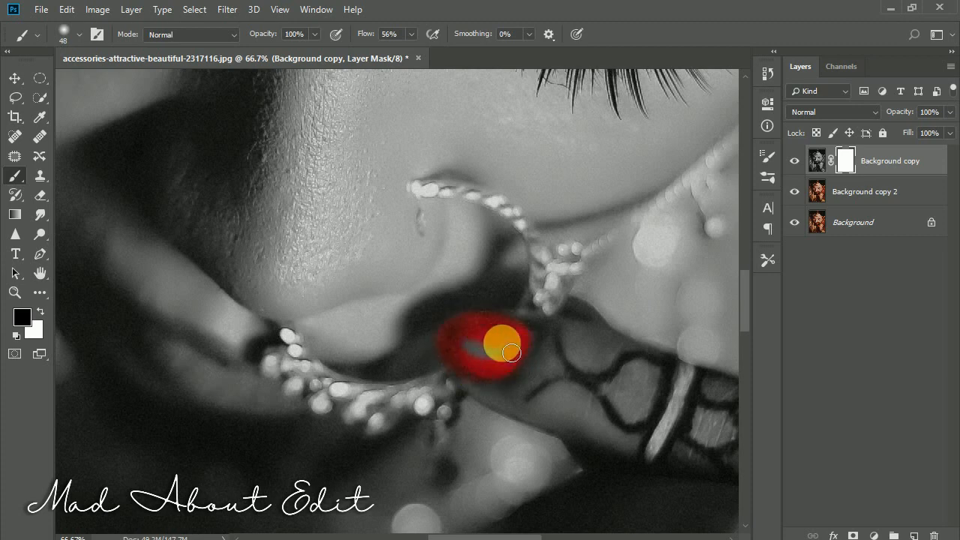
{"action": "scroll", "coordinate": [490, 348], "scroll_direction": "down", "scroll_amount": 5}
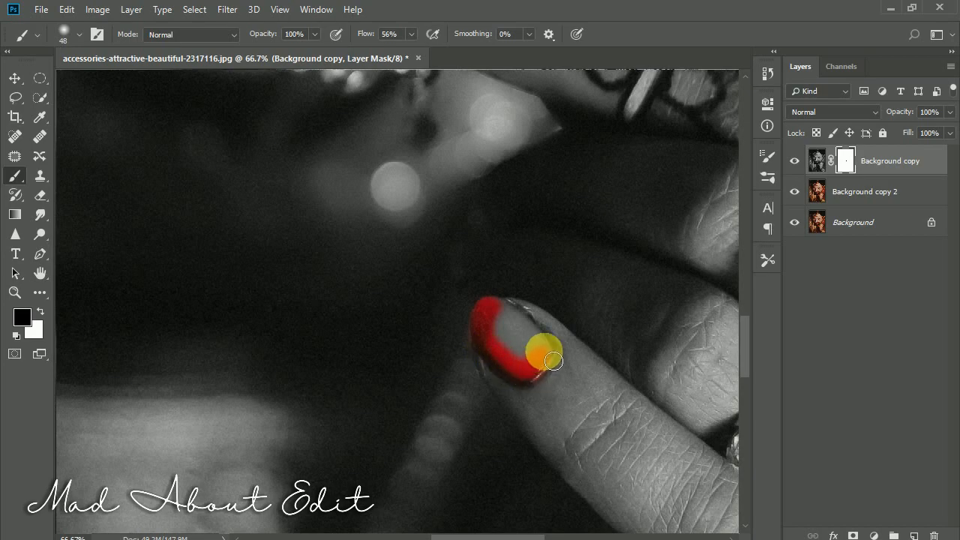
{"action": "left_click_drag", "start_coordinate": [508, 323], "coordinate": [528, 363]}
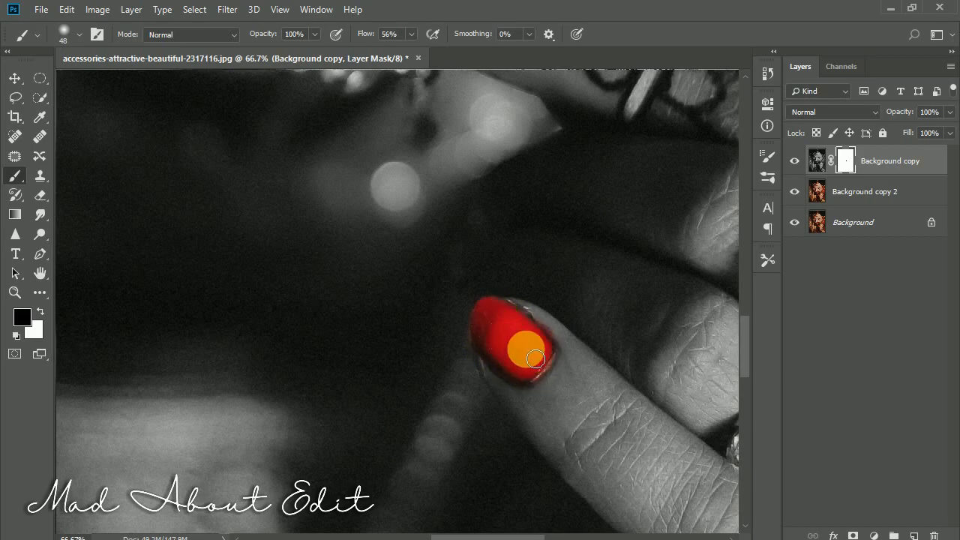
Paint black on the mask over the large round ring, rim and centre, to reveal its gold colour.
{"action": "key", "text": "ctrl+minus"}
{"action": "key", "text": "ctrl+minus"}
{"action": "left_click_drag", "start_coordinate": [574, 289], "coordinate": [429, 285]}
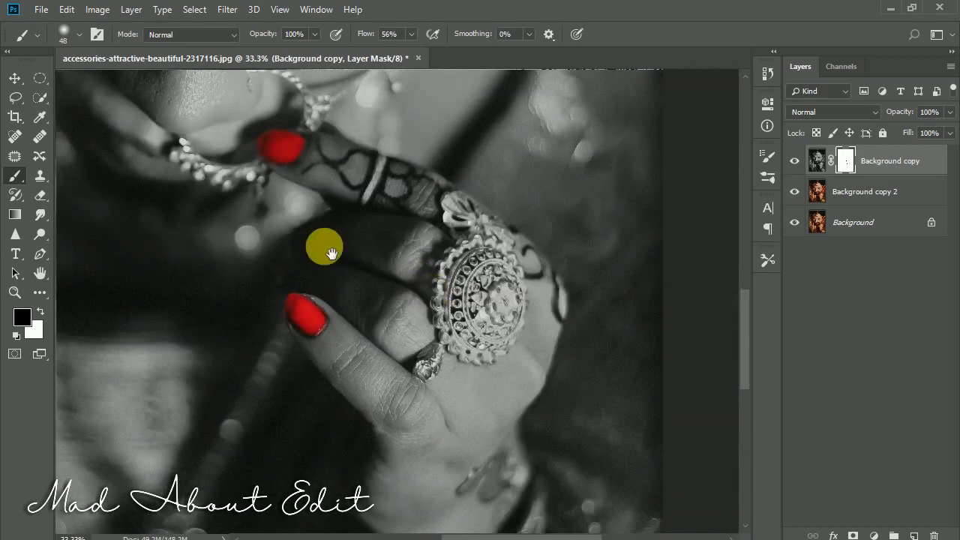
{"action": "key", "text": "ctrl+plus"}
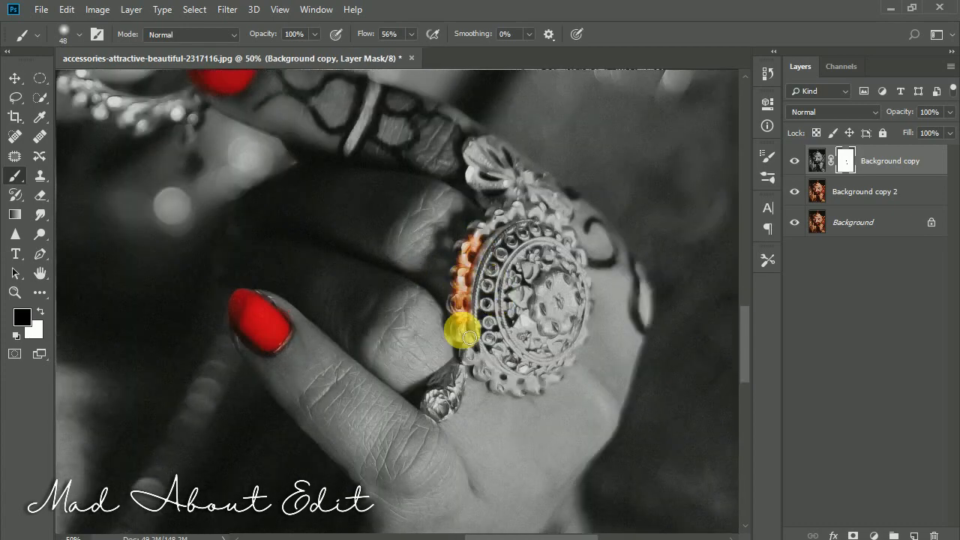
{"action": "key", "text": "ctrl+plus"}
{"action": "left_click_drag", "start_coordinate": [482, 315], "coordinate": [506, 388]}
{"action": "mouse_move", "coordinate": [577, 315]}
{"action": "left_mouse_down"}
{"action": "mouse_move", "coordinate": [553, 269]}
{"action": "mouse_move", "coordinate": [564, 318]}
{"action": "mouse_move", "coordinate": [558, 264]}
{"action": "mouse_move", "coordinate": [503, 206]}
{"action": "left_mouse_up"}
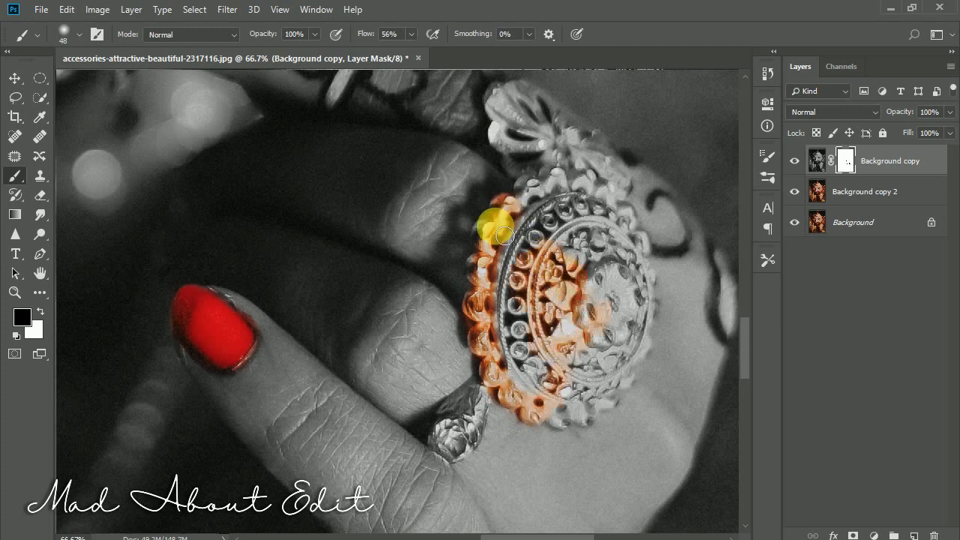
{"action": "left_click_drag", "start_coordinate": [492, 255], "coordinate": [519, 204]}
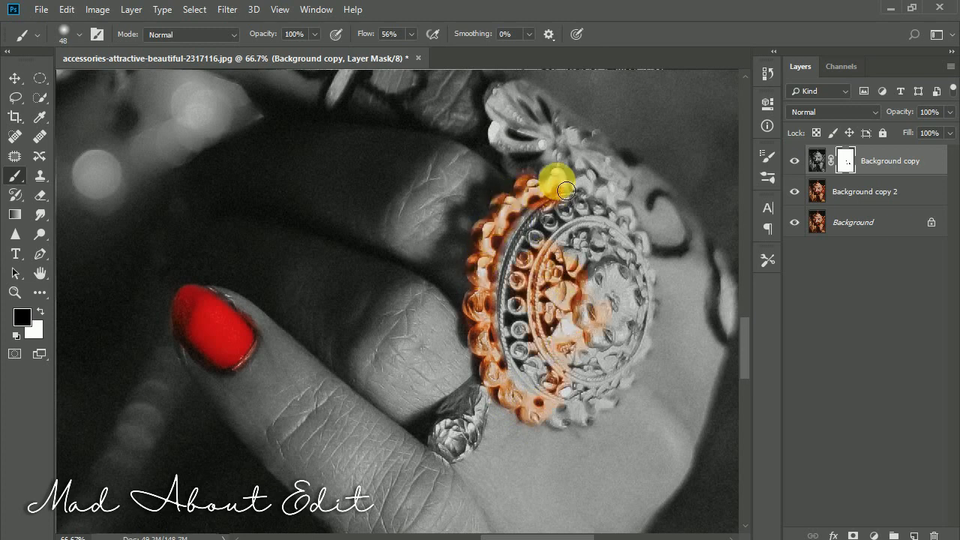
{"action": "left_click_drag", "start_coordinate": [653, 290], "coordinate": [613, 244]}
{"action": "mouse_move", "coordinate": [564, 225]}
{"action": "left_mouse_down"}
{"action": "mouse_move", "coordinate": [518, 255]}
{"action": "mouse_move", "coordinate": [513, 343]}
{"action": "mouse_move", "coordinate": [521, 346]}
{"action": "mouse_move", "coordinate": [572, 235]}
{"action": "mouse_move", "coordinate": [594, 272]}
{"action": "mouse_move", "coordinate": [629, 298]}
{"action": "left_mouse_up"}
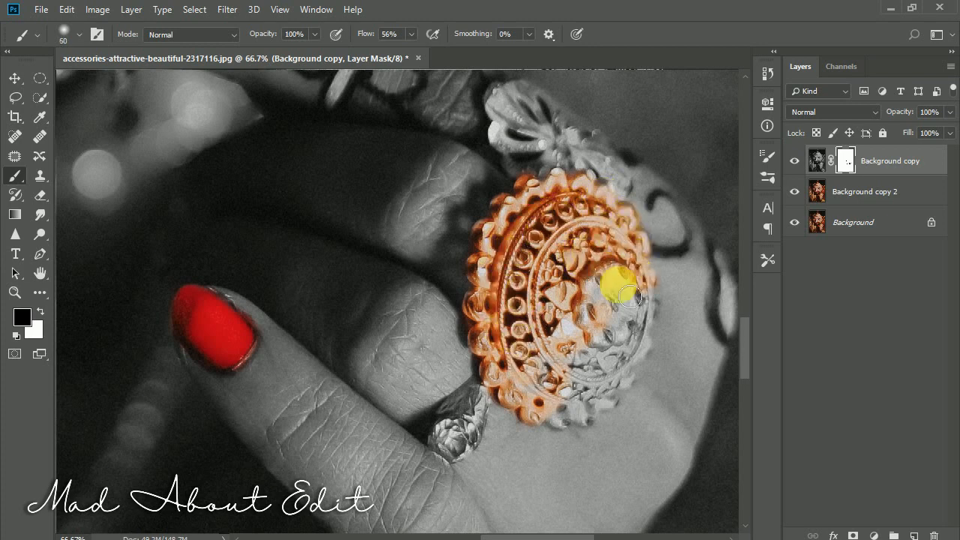
{"action": "mouse_move", "coordinate": [615, 399]}
{"action": "left_mouse_down"}
{"action": "mouse_move", "coordinate": [551, 425]}
{"action": "mouse_move", "coordinate": [581, 406]}
{"action": "mouse_move", "coordinate": [581, 372]}
{"action": "mouse_move", "coordinate": [606, 316]}
{"action": "mouse_move", "coordinate": [596, 300]}
{"action": "mouse_move", "coordinate": [587, 374]}
{"action": "mouse_move", "coordinate": [558, 401]}
{"action": "mouse_move", "coordinate": [540, 262]}
{"action": "mouse_move", "coordinate": [613, 312]}
{"action": "mouse_move", "coordinate": [628, 267]}
{"action": "mouse_move", "coordinate": [573, 239]}
{"action": "mouse_move", "coordinate": [517, 286]}
{"action": "mouse_move", "coordinate": [549, 347]}
{"action": "left_mouse_up"}
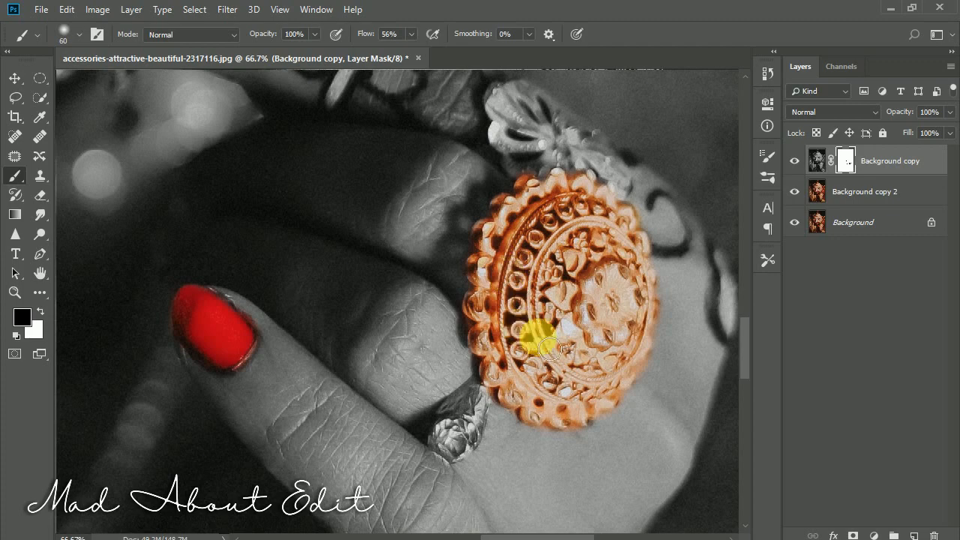
Reveal the colour of the flower-shaped piece above the round ring, adjusting the brush down to 50 px.
{"action": "key", "text": "]"}
{"action": "mouse_move", "coordinate": [457, 232]}
{"action": "left_mouse_down"}
{"action": "mouse_move", "coordinate": [478, 248]}
{"action": "mouse_move", "coordinate": [575, 209]}
{"action": "mouse_move", "coordinate": [460, 250]}
{"action": "mouse_move", "coordinate": [455, 232]}
{"action": "mouse_move", "coordinate": [447, 245]}
{"action": "mouse_move", "coordinate": [467, 276]}
{"action": "mouse_move", "coordinate": [563, 297]}
{"action": "left_mouse_up"}
{"action": "key", "text": "["}
{"action": "key", "text": "["}
{"action": "mouse_move", "coordinate": [550, 258]}
{"action": "left_mouse_down"}
{"action": "mouse_move", "coordinate": [468, 205]}
{"action": "mouse_move", "coordinate": [470, 244]}
{"action": "mouse_move", "coordinate": [476, 230]}
{"action": "mouse_move", "coordinate": [525, 252]}
{"action": "mouse_move", "coordinate": [539, 279]}
{"action": "mouse_move", "coordinate": [480, 252]}
{"action": "left_mouse_up"}
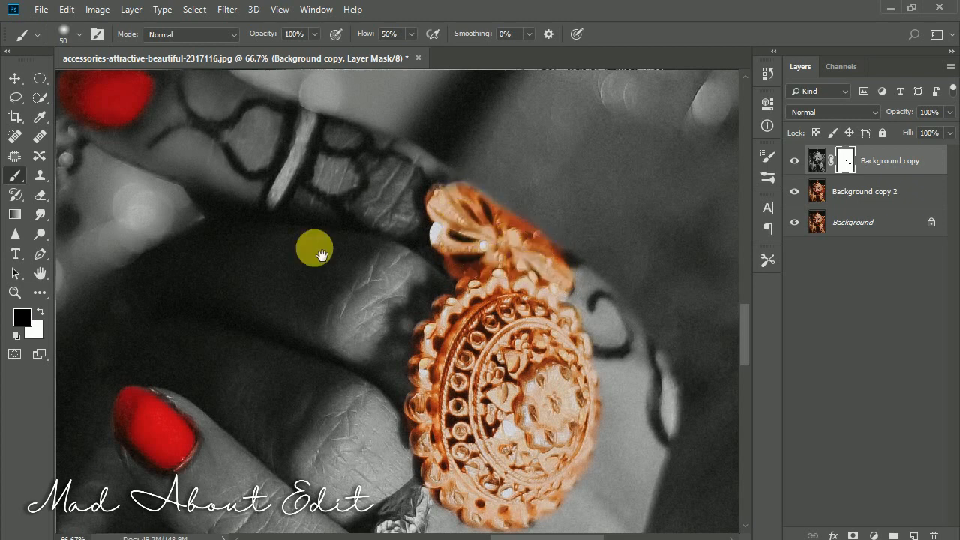
Paint white on the mask over both fingernails to turn them back to greyscale.
{"action": "left_click_drag", "start_coordinate": [322, 255], "coordinate": [397, 239]}
{"action": "left_click", "coordinate": [41, 311]}
{"action": "mouse_move", "coordinate": [211, 412]}
{"action": "left_mouse_down"}
{"action": "mouse_move", "coordinate": [217, 361]}
{"action": "mouse_move", "coordinate": [215, 439]}
{"action": "mouse_move", "coordinate": [199, 481]}
{"action": "mouse_move", "coordinate": [279, 408]}
{"action": "mouse_move", "coordinate": [240, 493]}
{"action": "mouse_move", "coordinate": [246, 412]}
{"action": "left_mouse_up"}
{"action": "mouse_move", "coordinate": [188, 98]}
{"action": "left_mouse_down"}
{"action": "mouse_move", "coordinate": [248, 278]}
{"action": "mouse_move", "coordinate": [246, 307]}
{"action": "mouse_move", "coordinate": [223, 222]}
{"action": "mouse_move", "coordinate": [201, 251]}
{"action": "left_mouse_up"}
Reveal the colour of the narrow light band across the index finger, using a small 35 px brush.
{"action": "left_click_drag", "start_coordinate": [425, 323], "coordinate": [402, 323]}
{"action": "key", "text": "bracketleft"}
{"action": "key", "text": "bracketleft"}
{"action": "key", "text": "bracketleft"}
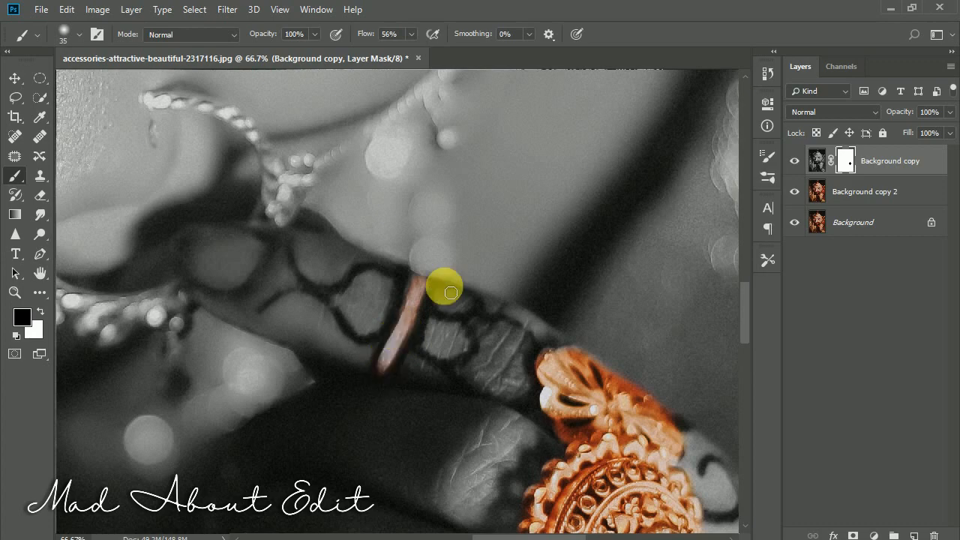
Paint black on the mask over the round forehead ornament to restore its gold and red, enlarging the brush as needed.
{"action": "key", "text": "ctrl+minus"}
{"action": "key", "text": "ctrl+minus"}
{"action": "left_click_drag", "start_coordinate": [330, 269], "coordinate": [374, 292]}
{"action": "scroll", "coordinate": [374, 293], "scroll_direction": "up", "scroll_amount": 8}
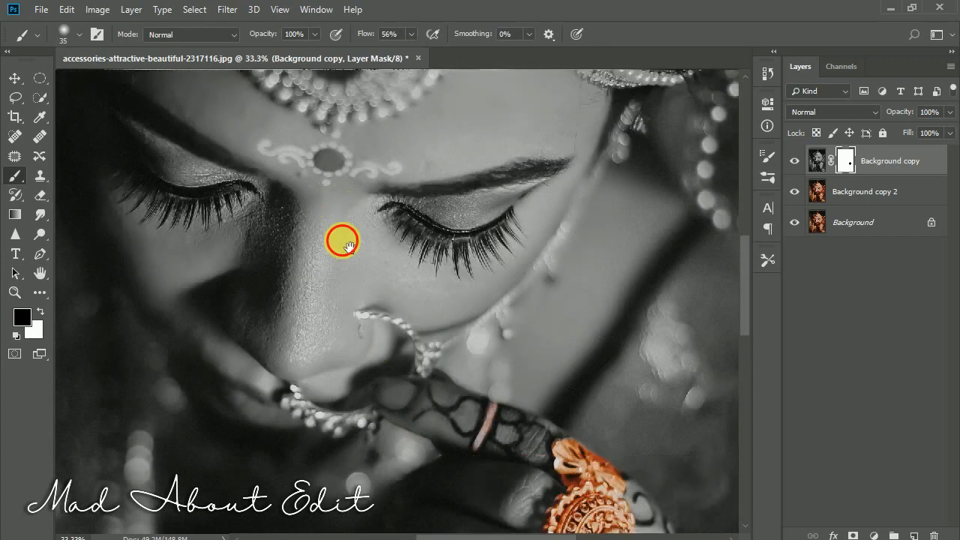
{"action": "key", "text": "ctrl+plus"}
{"action": "key", "text": "bracketright"}
{"action": "left_click_drag", "start_coordinate": [255, 115], "coordinate": [244, 129]}
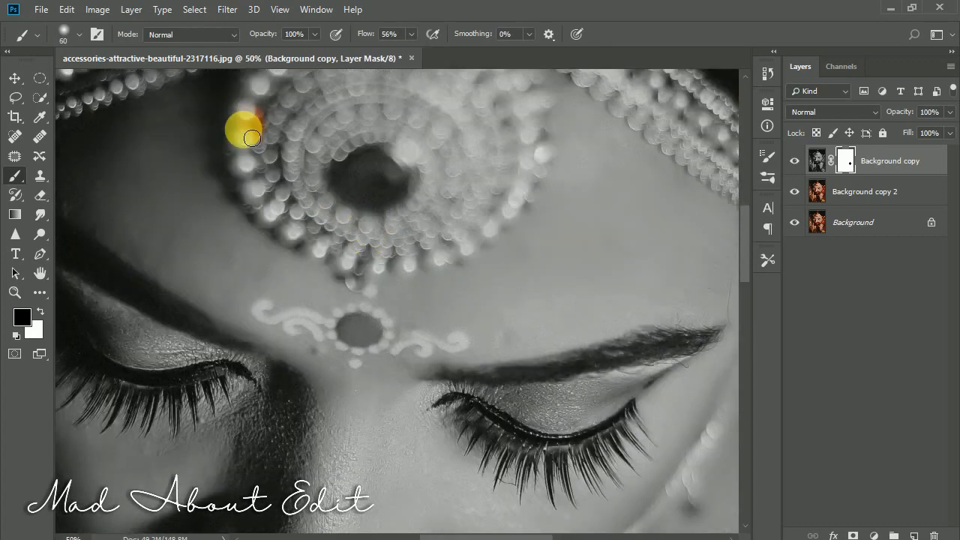
{"action": "mouse_move", "coordinate": [327, 218]}
{"action": "left_mouse_down"}
{"action": "mouse_move", "coordinate": [246, 119]}
{"action": "mouse_move", "coordinate": [273, 105]}
{"action": "mouse_move", "coordinate": [345, 171]}
{"action": "left_mouse_up"}
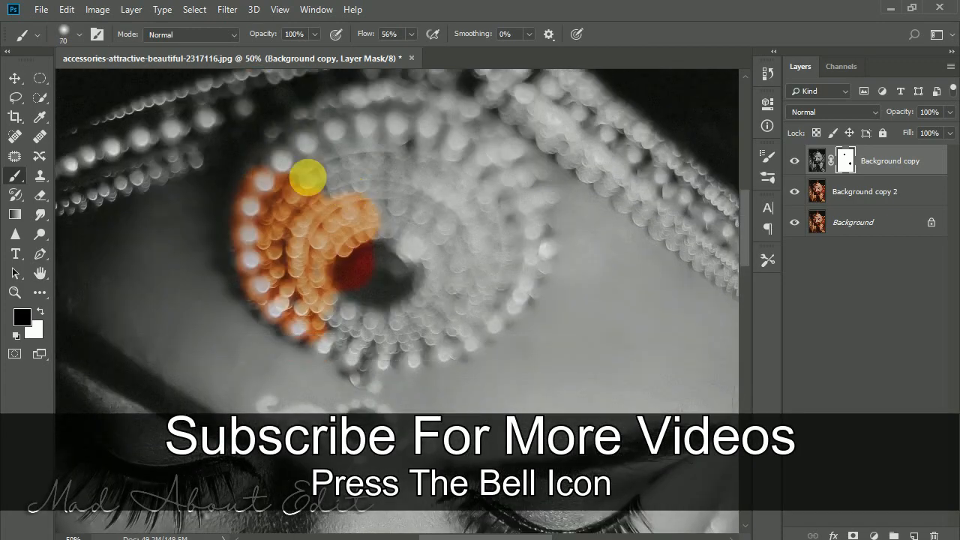
{"action": "mouse_move", "coordinate": [309, 177]}
{"action": "left_mouse_down"}
{"action": "mouse_move", "coordinate": [394, 123]}
{"action": "mouse_move", "coordinate": [473, 159]}
{"action": "mouse_move", "coordinate": [409, 120]}
{"action": "mouse_move", "coordinate": [468, 131]}
{"action": "mouse_move", "coordinate": [515, 171]}
{"action": "mouse_move", "coordinate": [541, 235]}
{"action": "mouse_move", "coordinate": [436, 158]}
{"action": "mouse_move", "coordinate": [416, 178]}
{"action": "mouse_move", "coordinate": [423, 162]}
{"action": "mouse_move", "coordinate": [541, 272]}
{"action": "mouse_move", "coordinate": [543, 290]}
{"action": "mouse_move", "coordinate": [522, 315]}
{"action": "mouse_move", "coordinate": [454, 356]}
{"action": "mouse_move", "coordinate": [407, 362]}
{"action": "mouse_move", "coordinate": [351, 356]}
{"action": "mouse_move", "coordinate": [410, 357]}
{"action": "mouse_move", "coordinate": [404, 293]}
{"action": "mouse_move", "coordinate": [334, 232]}
{"action": "mouse_move", "coordinate": [378, 187]}
{"action": "mouse_move", "coordinate": [491, 238]}
{"action": "mouse_move", "coordinate": [445, 324]}
{"action": "mouse_move", "coordinate": [418, 282]}
{"action": "mouse_move", "coordinate": [461, 252]}
{"action": "mouse_move", "coordinate": [378, 210]}
{"action": "mouse_move", "coordinate": [338, 154]}
{"action": "mouse_move", "coordinate": [290, 185]}
{"action": "mouse_move", "coordinate": [341, 139]}
{"action": "mouse_move", "coordinate": [394, 132]}
{"action": "mouse_move", "coordinate": [276, 222]}
{"action": "mouse_move", "coordinate": [274, 250]}
{"action": "mouse_move", "coordinate": [298, 316]}
{"action": "mouse_move", "coordinate": [451, 322]}
{"action": "mouse_move", "coordinate": [508, 207]}
{"action": "left_mouse_up"}
{"action": "key", "text": "bracketright"}
{"action": "key", "text": "bracketright"}
Reduce the brush to 40 px and reveal the gold colour along the curved beaded nose ring.
{"action": "key", "text": "ctrl+minus"}
{"action": "left_click_drag", "start_coordinate": [332, 375], "coordinate": [313, 210]}
{"action": "key", "text": "ctrl+plus"}
{"action": "key", "text": "ctrl+plus"}
{"action": "left_click_drag", "start_coordinate": [389, 379], "coordinate": [370, 315]}
{"action": "key", "text": "ctrl+plus"}
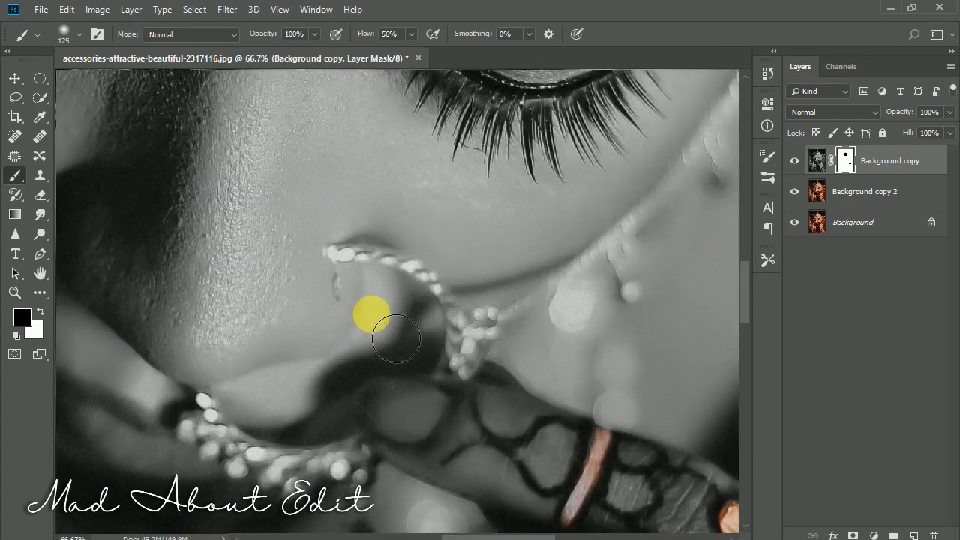
{"action": "key", "text": "ctrl+plus"}
{"action": "key", "text": "bracketleft"}
{"action": "key", "text": "bracketleft"}
{"action": "key", "text": "bracketleft"}
{"action": "key", "text": "bracketleft"}
{"action": "key", "text": "bracketleft"}
{"action": "key", "text": "bracketleft"}
{"action": "key", "text": "bracketleft"}
{"action": "mouse_move", "coordinate": [336, 243]}
{"action": "left_mouse_down"}
{"action": "mouse_move", "coordinate": [388, 248]}
{"action": "mouse_move", "coordinate": [443, 270]}
{"action": "mouse_move", "coordinate": [483, 314]}
{"action": "mouse_move", "coordinate": [505, 373]}
{"action": "mouse_move", "coordinate": [503, 402]}
{"action": "mouse_move", "coordinate": [519, 365]}
{"action": "mouse_move", "coordinate": [506, 389]}
{"action": "left_mouse_up"}
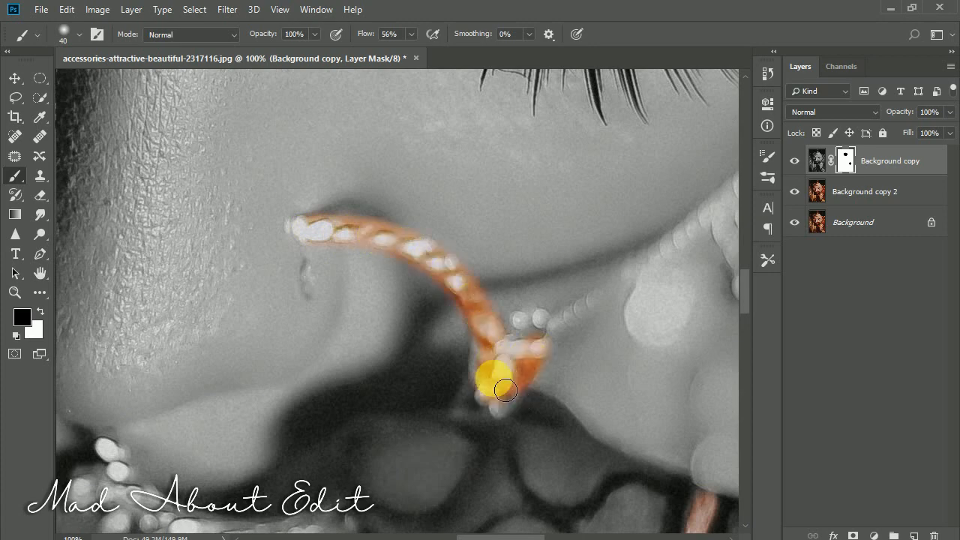
Reveal the colour of the beaded lower part of the nose jewellery hanging over the lips.
{"action": "left_click_drag", "start_coordinate": [436, 399], "coordinate": [536, 243]}
{"action": "left_click_drag", "start_coordinate": [329, 300], "coordinate": [359, 248]}
{"action": "mouse_move", "coordinate": [252, 270]}
{"action": "left_mouse_down"}
{"action": "mouse_move", "coordinate": [352, 327]}
{"action": "mouse_move", "coordinate": [380, 331]}
{"action": "left_mouse_up"}
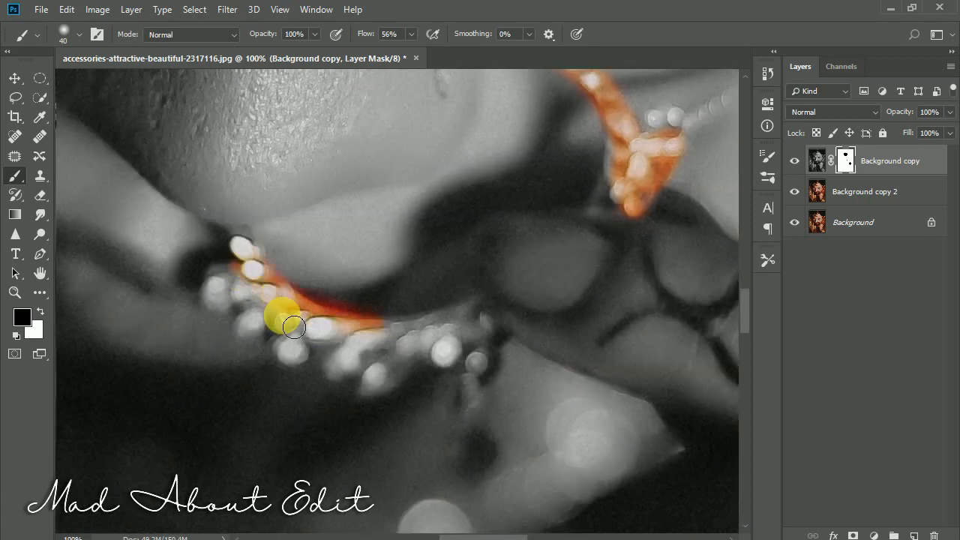
{"action": "mouse_move", "coordinate": [264, 331]}
{"action": "left_mouse_down"}
{"action": "mouse_move", "coordinate": [308, 331]}
{"action": "mouse_move", "coordinate": [462, 340]}
{"action": "mouse_move", "coordinate": [451, 362]}
{"action": "mouse_move", "coordinate": [393, 380]}
{"action": "mouse_move", "coordinate": [291, 356]}
{"action": "mouse_move", "coordinate": [228, 301]}
{"action": "mouse_move", "coordinate": [245, 288]}
{"action": "mouse_move", "coordinate": [278, 301]}
{"action": "mouse_move", "coordinate": [373, 364]}
{"action": "left_mouse_up"}
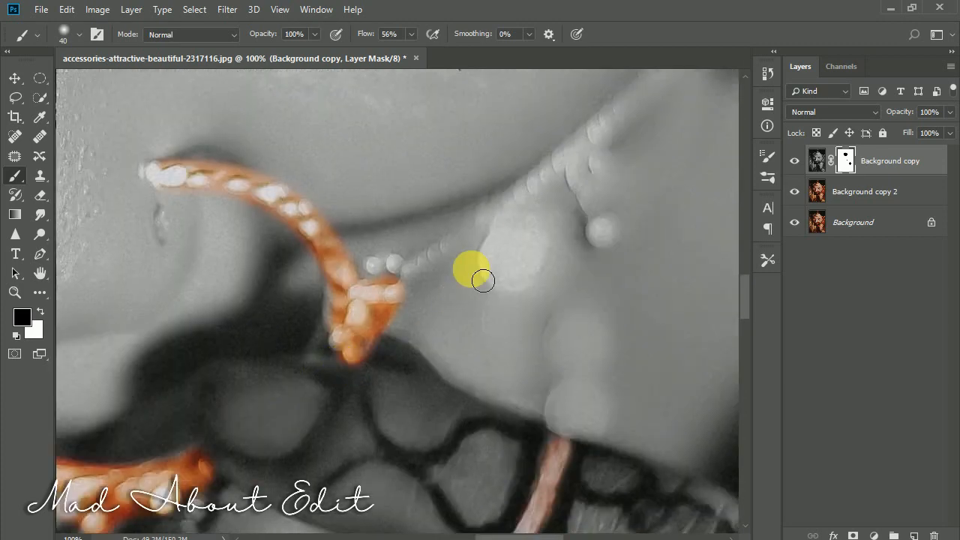
Paint black on the mask along the thin chain running from the nose ring up the cheek to the temple, using a 40 px brush.
{"action": "left_click_drag", "start_coordinate": [521, 186], "coordinate": [401, 282]}
{"action": "left_click_drag", "start_coordinate": [610, 122], "coordinate": [548, 171]}
{"action": "left_click_drag", "start_coordinate": [486, 273], "coordinate": [331, 432]}
{"action": "key", "text": "ctrl+minus"}
{"action": "key", "text": "ctrl+minus"}
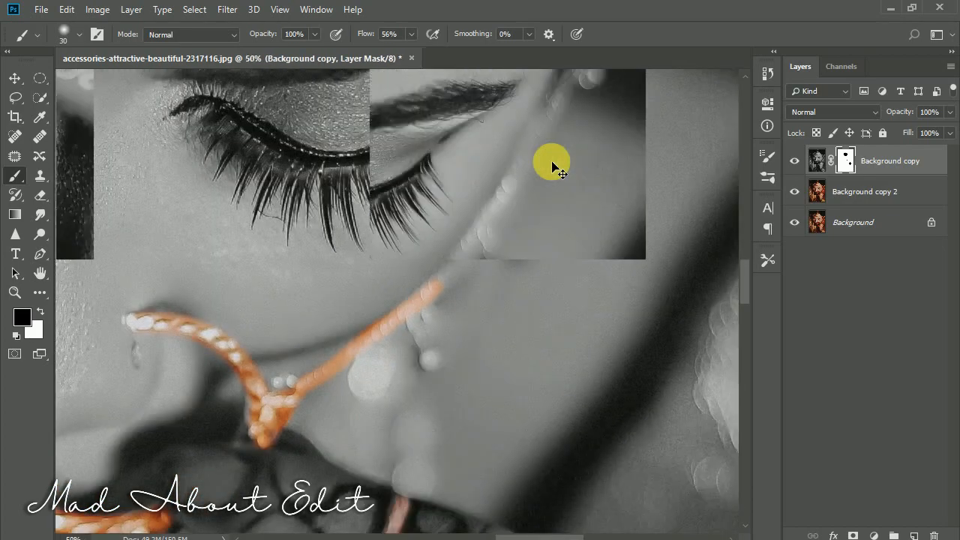
{"action": "key", "text": "ctrl+plus"}
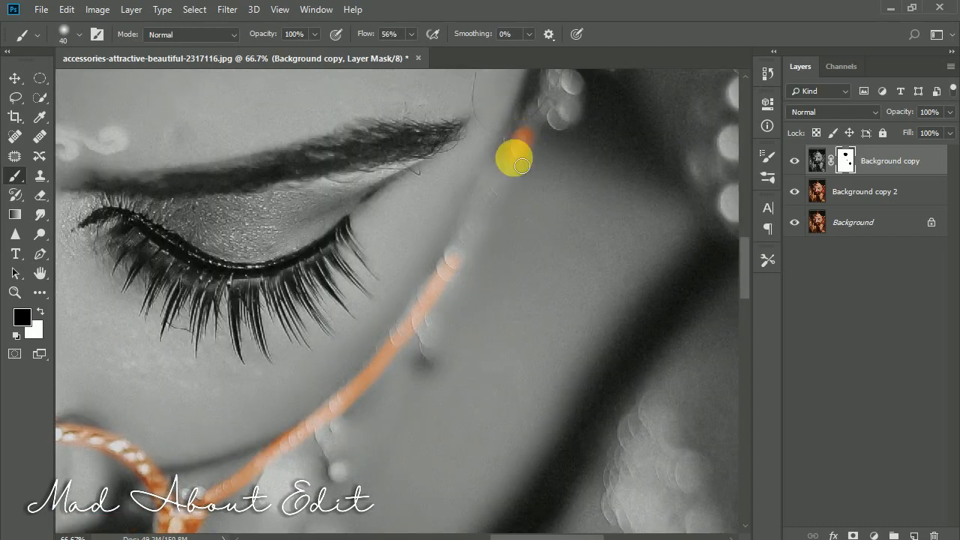
{"action": "left_click_drag", "start_coordinate": [522, 165], "coordinate": [468, 258]}
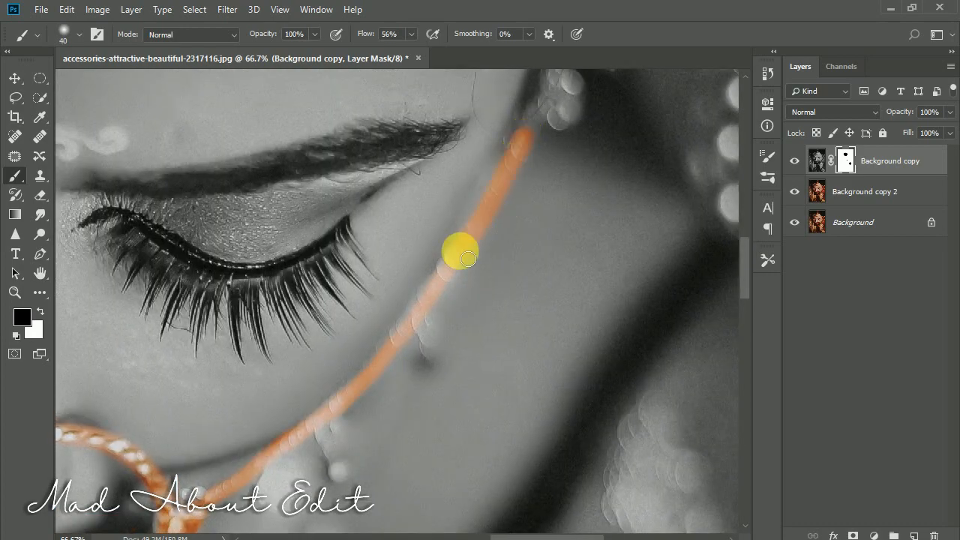
Widen the coloured upper part of the chain and reveal the bead cluster at its temple end.
{"action": "key", "text": "ctrl+minus"}
{"action": "key", "text": "ctrl+minus"}
{"action": "key", "text": "ctrl+minus"}
{"action": "key", "text": "ctrl+plus"}
{"action": "key", "text": "ctrl+plus"}
{"action": "key", "text": "ctrl+plus"}
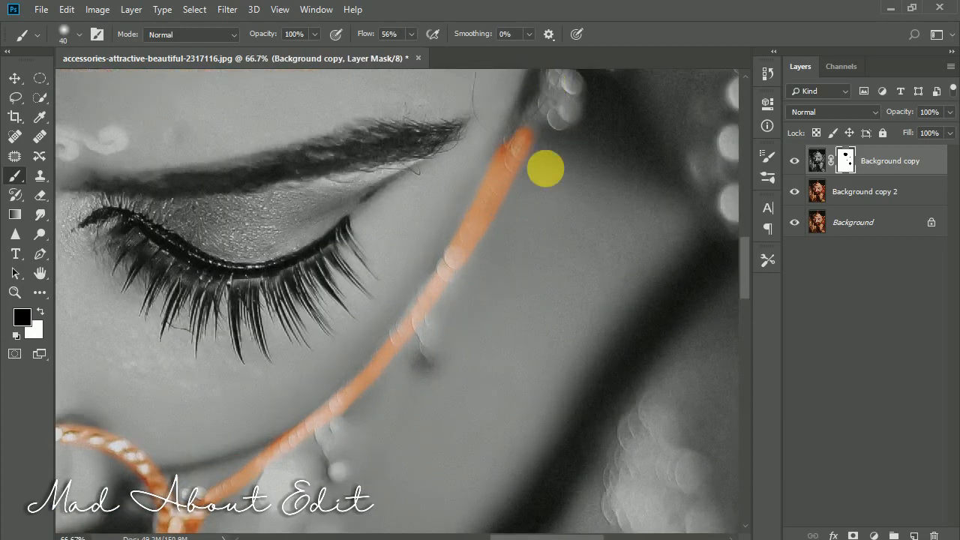
{"action": "left_click_drag", "start_coordinate": [557, 144], "coordinate": [460, 309]}
{"action": "key", "text": "ctrl+plus"}
{"action": "key", "text": "ctrl+plus"}
{"action": "mouse_move", "coordinate": [501, 267]}
{"action": "left_mouse_down"}
{"action": "mouse_move", "coordinate": [557, 212]}
{"action": "mouse_move", "coordinate": [598, 221]}
{"action": "mouse_move", "coordinate": [552, 281]}
{"action": "left_mouse_up"}
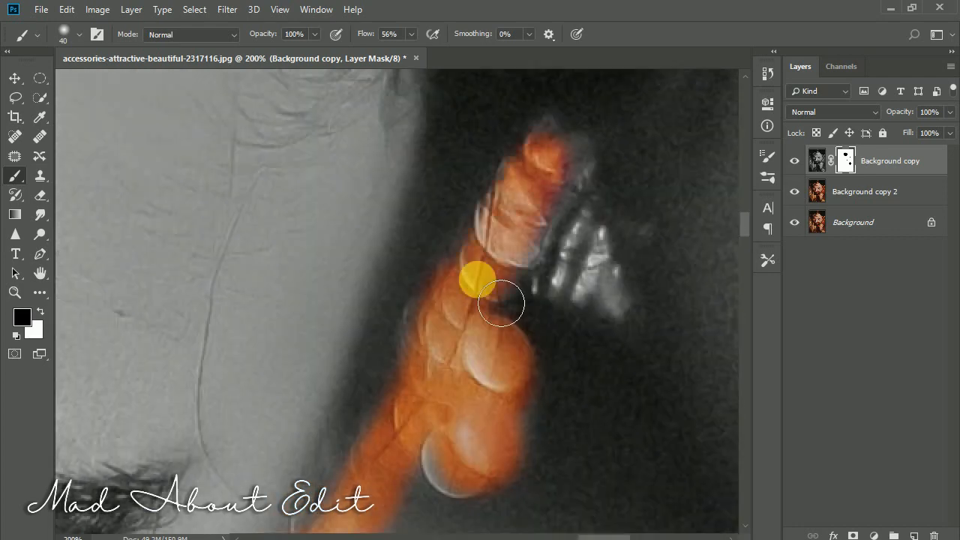
{"action": "mouse_move", "coordinate": [500, 295]}
{"action": "left_mouse_down"}
{"action": "mouse_move", "coordinate": [617, 293]}
{"action": "mouse_move", "coordinate": [540, 112]}
{"action": "left_mouse_up"}
{"action": "left_click_drag", "start_coordinate": [509, 192], "coordinate": [532, 217]}
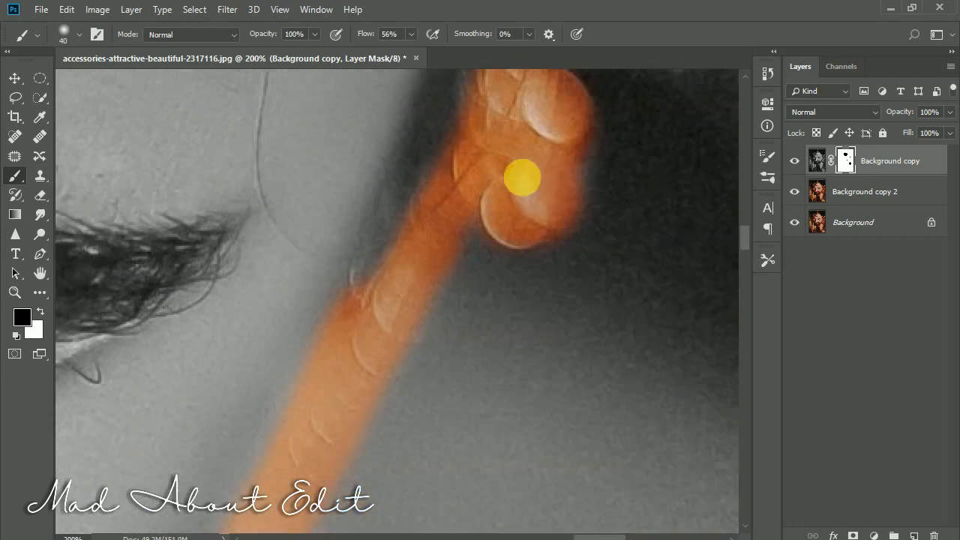
Reveal the colour of the small stone-set piece hanging below the large round ring on the hand.
{"action": "key", "text": "ctrl+minus"}
{"action": "key", "text": "ctrl+minus"}
{"action": "key", "text": "ctrl+minus"}
{"action": "key", "text": "ctrl+minus"}
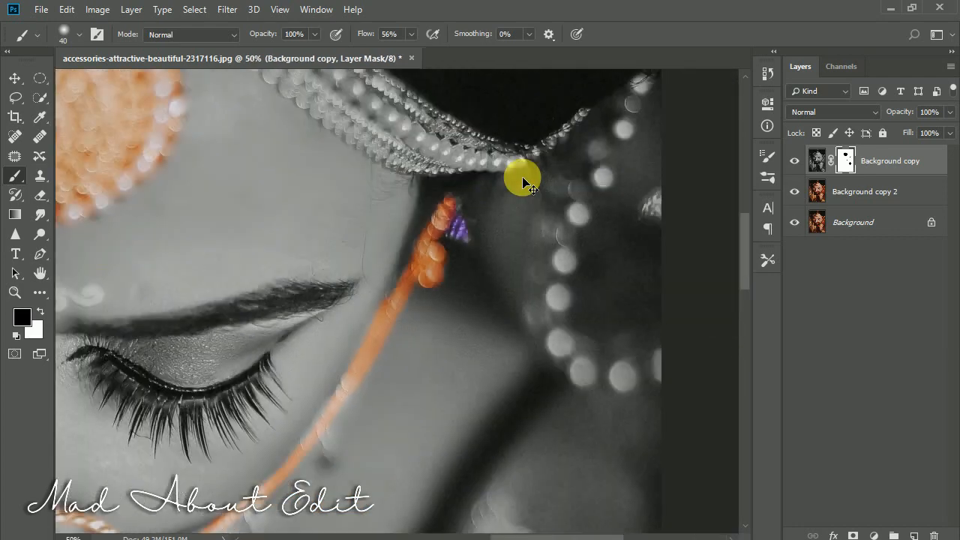
{"action": "left_click_drag", "start_coordinate": [114, 268], "coordinate": [382, 295]}
{"action": "key", "text": "ctrl+minus"}
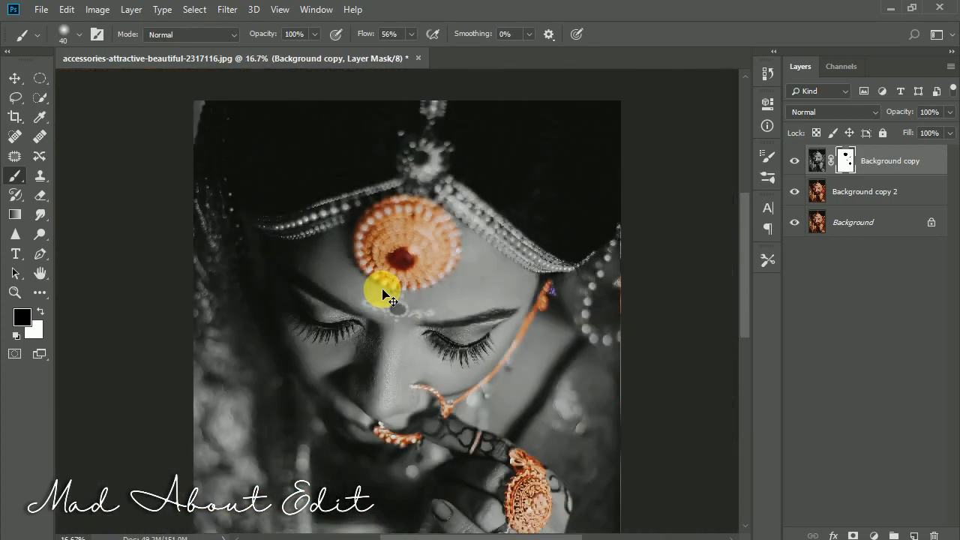
{"action": "key", "text": "ctrl+minus"}
{"action": "scroll", "coordinate": [515, 381], "scroll_direction": "up", "scroll_amount": 2}
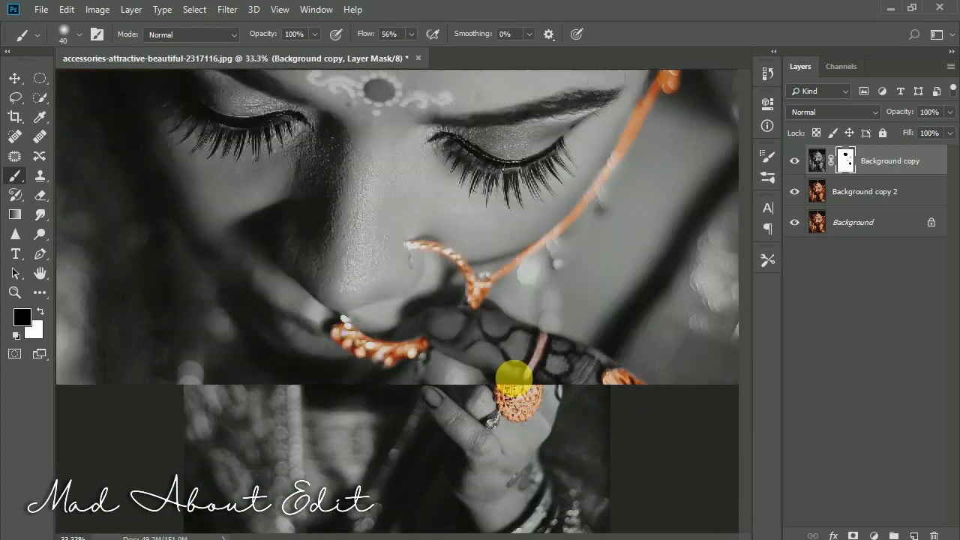
{"action": "left_click_drag", "start_coordinate": [464, 305], "coordinate": [488, 437]}
{"action": "key", "text": "ctrl+plus"}
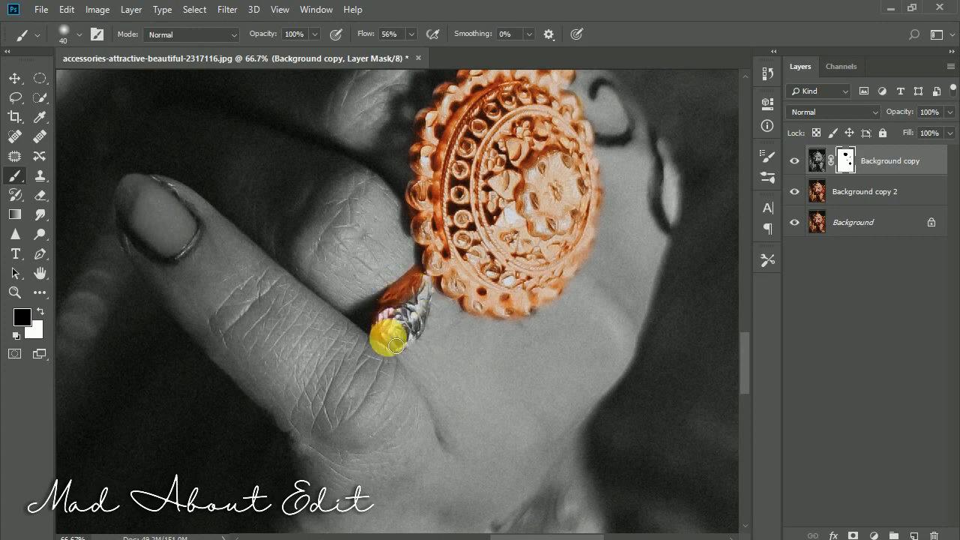
Enlarge the brush to 175 px in stages and reveal the gold colour of all the bangles on the wrist.
{"action": "left_click_drag", "start_coordinate": [523, 425], "coordinate": [378, 187]}
{"action": "left_click_drag", "start_coordinate": [494, 451], "coordinate": [386, 257]}
{"action": "key", "text": "]"}
{"action": "key", "text": "]"}
{"action": "key", "text": "]"}
{"action": "key", "text": "]"}
{"action": "mouse_move", "coordinate": [388, 160]}
{"action": "left_mouse_down"}
{"action": "mouse_move", "coordinate": [291, 321]}
{"action": "mouse_move", "coordinate": [402, 246]}
{"action": "mouse_move", "coordinate": [400, 233]}
{"action": "left_mouse_up"}
{"action": "mouse_move", "coordinate": [224, 286]}
{"action": "left_mouse_down"}
{"action": "mouse_move", "coordinate": [337, 243]}
{"action": "mouse_move", "coordinate": [285, 289]}
{"action": "mouse_move", "coordinate": [409, 268]}
{"action": "left_mouse_up"}
{"action": "key", "text": "]"}
{"action": "key", "text": "]"}
{"action": "key", "text": "]"}
{"action": "key", "text": "]"}
{"action": "mouse_move", "coordinate": [272, 330]}
{"action": "left_mouse_down"}
{"action": "mouse_move", "coordinate": [300, 461]}
{"action": "mouse_move", "coordinate": [332, 360]}
{"action": "mouse_move", "coordinate": [547, 135]}
{"action": "mouse_move", "coordinate": [646, 226]}
{"action": "mouse_move", "coordinate": [471, 294]}
{"action": "left_mouse_up"}
{"action": "key", "text": "]"}
{"action": "key", "text": "]"}
{"action": "key", "text": "]"}
{"action": "mouse_move", "coordinate": [525, 330]}
{"action": "left_mouse_down"}
{"action": "mouse_move", "coordinate": [600, 364]}
{"action": "mouse_move", "coordinate": [675, 367]}
{"action": "left_mouse_up"}
{"action": "left_click_drag", "start_coordinate": [646, 450], "coordinate": [548, 329]}
{"action": "mouse_move", "coordinate": [610, 224]}
{"action": "left_mouse_down"}
{"action": "mouse_move", "coordinate": [604, 354]}
{"action": "mouse_move", "coordinate": [463, 462]}
{"action": "mouse_move", "coordinate": [300, 332]}
{"action": "mouse_move", "coordinate": [510, 322]}
{"action": "mouse_move", "coordinate": [329, 452]}
{"action": "left_mouse_up"}
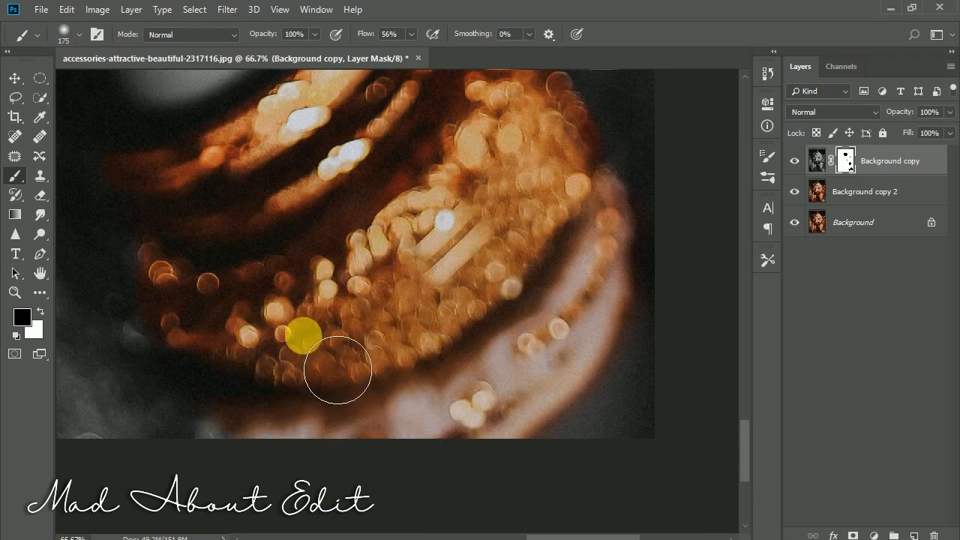
Examine the whole portrait and the area around the face for jewellery that is still black and white.
{"action": "key", "text": "ctrl+minus"}
{"action": "key", "text": "ctrl+minus"}
{"action": "key", "text": "ctrl+minus"}
{"action": "key", "text": "ctrl+minus"}
{"action": "key", "text": "ctrl+minus"}
{"action": "key", "text": "ctrl+minus"}
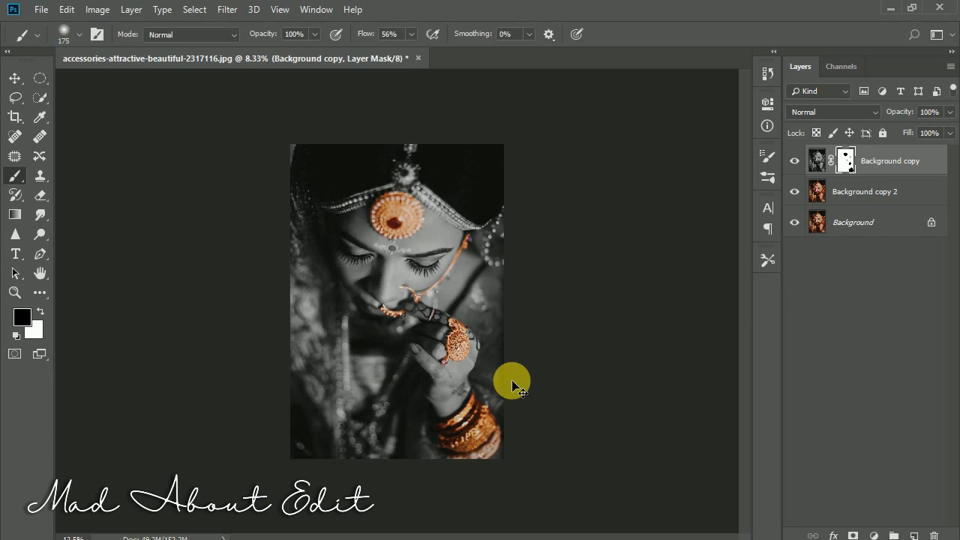
{"action": "key", "text": "ctrl+plus"}
{"action": "key", "text": "ctrl+plus"}
{"action": "key", "text": "ctrl+plus"}
{"action": "key", "text": "ctrl+plus"}
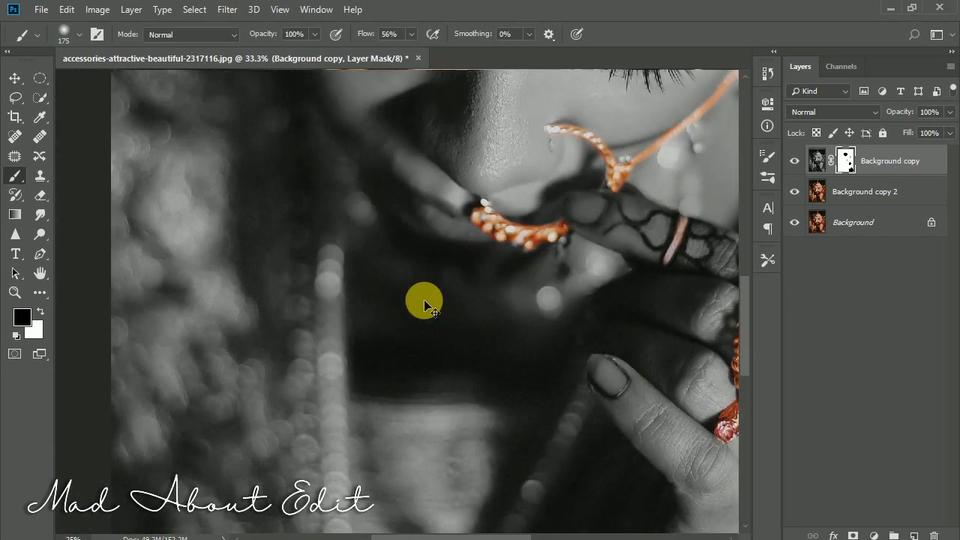
{"action": "key", "text": "ctrl+minus"}
{"action": "key", "text": "ctrl+minus"}
{"action": "key", "text": "ctrl+minus"}
{"action": "key", "text": "ctrl+minus"}
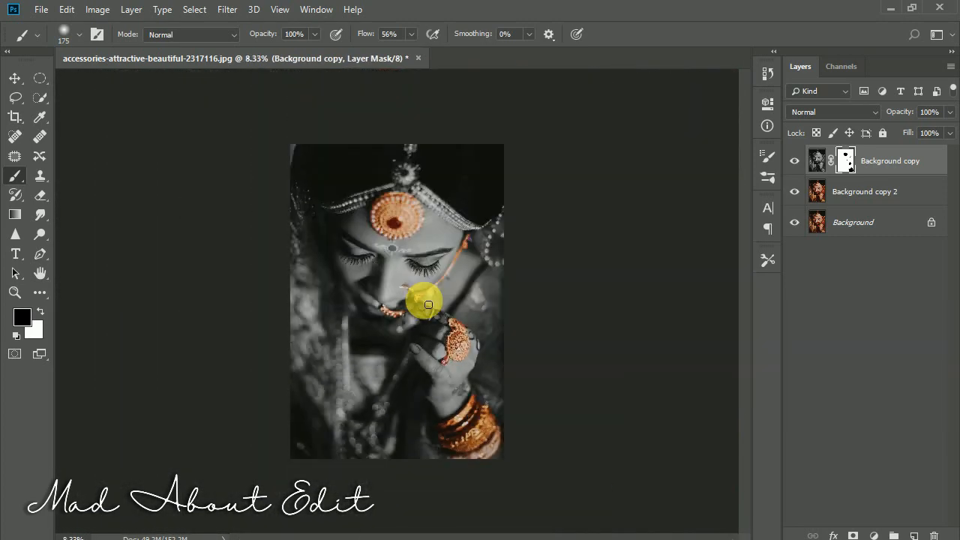
Reduce the brush to 90 px and reveal the gold of the hair ornament above the round forehead piece.
{"action": "key", "text": "ctrl+plus"}
{"action": "key", "text": "ctrl+plus"}
{"action": "key", "text": "ctrl+plus"}
{"action": "left_click_drag", "start_coordinate": [528, 141], "coordinate": [375, 365]}
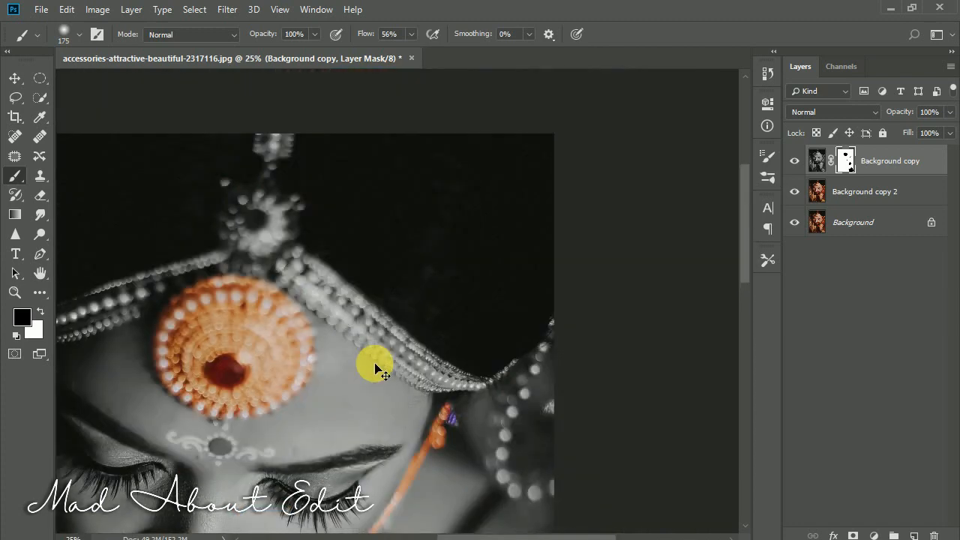
{"action": "key", "text": "ctrl+plus"}
{"action": "left_click_drag", "start_coordinate": [266, 321], "coordinate": [350, 419]}
{"action": "key", "text": "bracketleft"}
{"action": "key", "text": "bracketleft"}
{"action": "key", "text": "bracketleft"}
{"action": "key", "text": "bracketleft"}
{"action": "mouse_move", "coordinate": [339, 209]}
{"action": "left_mouse_down"}
{"action": "mouse_move", "coordinate": [273, 298]}
{"action": "mouse_move", "coordinate": [288, 333]}
{"action": "mouse_move", "coordinate": [303, 289]}
{"action": "mouse_move", "coordinate": [324, 320]}
{"action": "mouse_move", "coordinate": [356, 286]}
{"action": "left_mouse_up"}
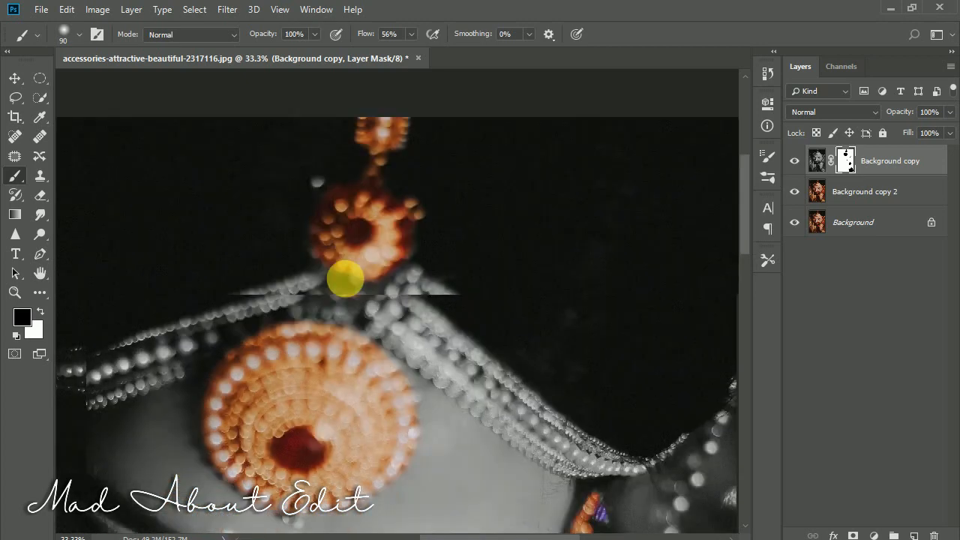
Reveal the gold of the beaded headband strands on both sides of the forehead, using a 50 px brush for the thin end.
{"action": "mouse_move", "coordinate": [342, 274]}
{"action": "left_mouse_down"}
{"action": "mouse_move", "coordinate": [246, 314]}
{"action": "mouse_move", "coordinate": [334, 274]}
{"action": "mouse_move", "coordinate": [354, 279]}
{"action": "left_mouse_up"}
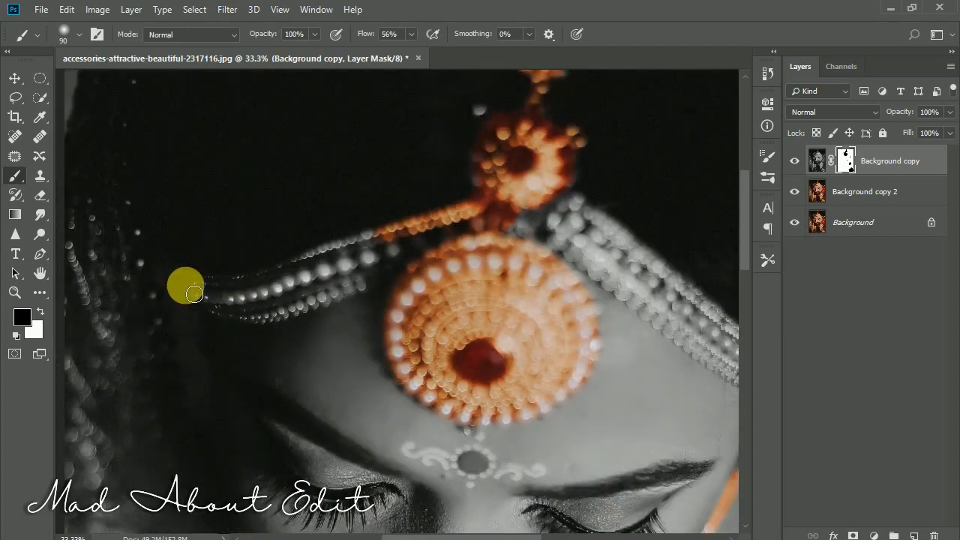
{"action": "mouse_move", "coordinate": [194, 293]}
{"action": "left_mouse_down"}
{"action": "mouse_move", "coordinate": [262, 283]}
{"action": "mouse_move", "coordinate": [365, 247]}
{"action": "mouse_move", "coordinate": [234, 307]}
{"action": "mouse_move", "coordinate": [306, 312]}
{"action": "mouse_move", "coordinate": [347, 300]}
{"action": "mouse_move", "coordinate": [413, 253]}
{"action": "mouse_move", "coordinate": [390, 265]}
{"action": "left_mouse_up"}
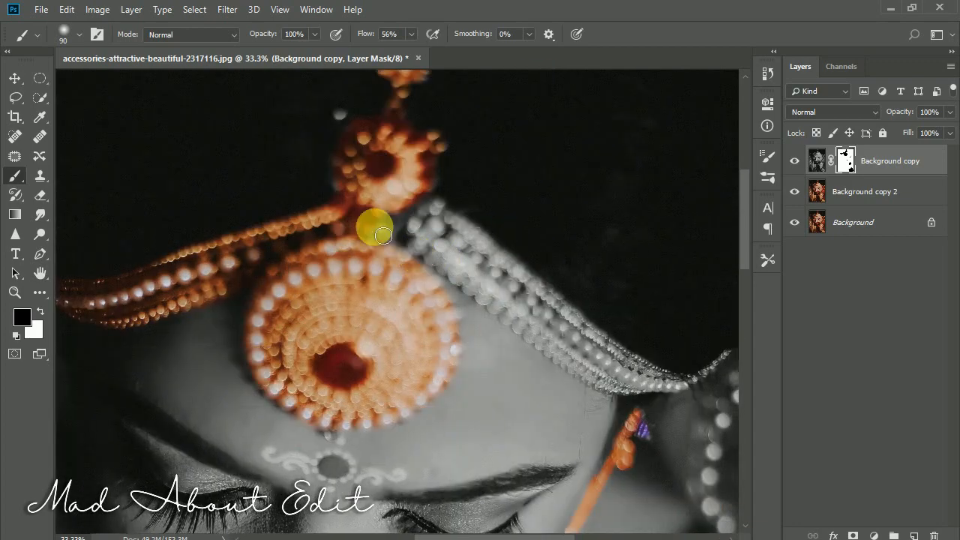
{"action": "mouse_move", "coordinate": [375, 225]}
{"action": "left_mouse_down"}
{"action": "mouse_move", "coordinate": [452, 268]}
{"action": "mouse_move", "coordinate": [535, 335]}
{"action": "mouse_move", "coordinate": [420, 227]}
{"action": "left_mouse_up"}
{"action": "left_click_drag", "start_coordinate": [462, 228], "coordinate": [545, 307]}
{"action": "left_click", "coordinate": [399, 229]}
{"action": "left_click_drag", "start_coordinate": [484, 293], "coordinate": [365, 235]}
{"action": "mouse_move", "coordinate": [427, 244]}
{"action": "left_mouse_down"}
{"action": "mouse_move", "coordinate": [503, 302]}
{"action": "mouse_move", "coordinate": [555, 326]}
{"action": "mouse_move", "coordinate": [524, 334]}
{"action": "mouse_move", "coordinate": [474, 324]}
{"action": "mouse_move", "coordinate": [407, 267]}
{"action": "mouse_move", "coordinate": [437, 267]}
{"action": "left_mouse_up"}
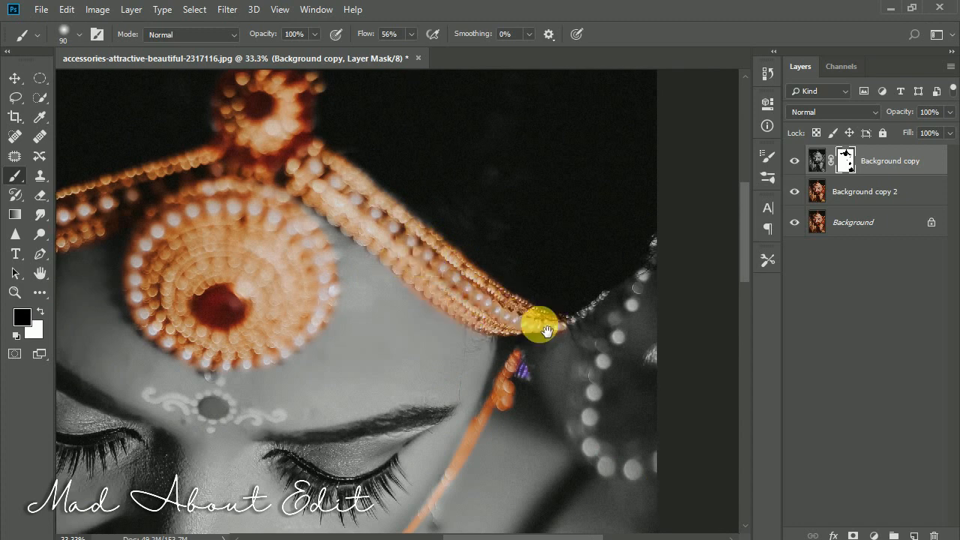
{"action": "left_click_drag", "start_coordinate": [550, 329], "coordinate": [526, 331]}
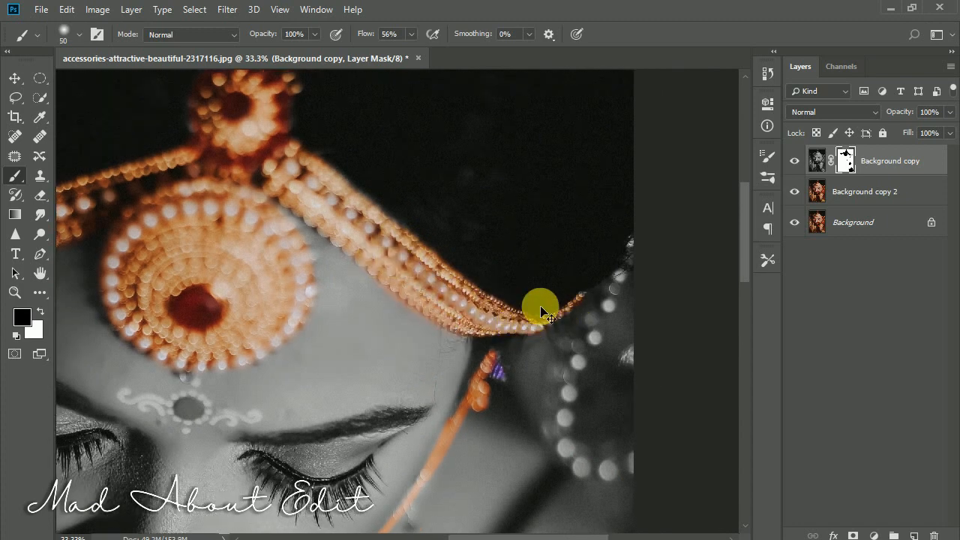
Enlarge the brush to 80 px and reveal the colour of the blurred beaded embroidery at the photo's lower edge.
{"action": "key", "text": "ctrl+minus"}
{"action": "key", "text": "ctrl+minus"}
{"action": "key", "text": "ctrl+minus"}
{"action": "left_click_drag", "start_coordinate": [327, 398], "coordinate": [324, 239]}
{"action": "key", "text": "ctrl+plus"}
{"action": "key", "text": "ctrl+plus"}
{"action": "key", "text": "ctrl+plus"}
{"action": "left_click_drag", "start_coordinate": [229, 518], "coordinate": [333, 142]}
{"action": "key", "text": "bracketright"}
{"action": "key", "text": "bracketright"}
{"action": "key", "text": "bracketright"}
{"action": "mouse_move", "coordinate": [267, 321]}
{"action": "left_mouse_down"}
{"action": "mouse_move", "coordinate": [316, 407]}
{"action": "mouse_move", "coordinate": [355, 318]}
{"action": "left_mouse_up"}
Enlarge the brush to 175 px and reveal the long vertical beaded strand and the bead cluster on the clothing.
{"action": "key", "text": "bracketright"}
{"action": "key", "text": "bracketright"}
{"action": "key", "text": "bracketright"}
{"action": "key", "text": "bracketright"}
{"action": "key", "text": "bracketright"}
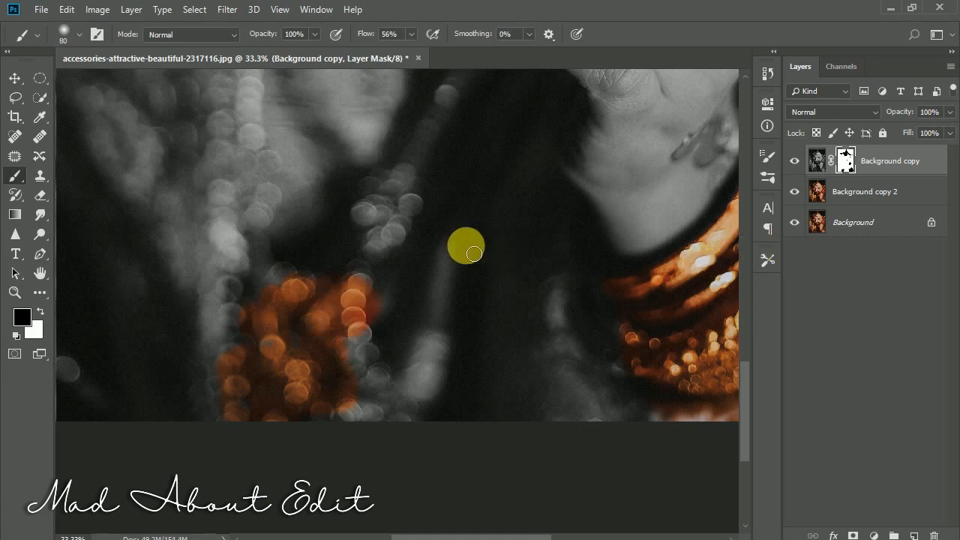
{"action": "mouse_move", "coordinate": [449, 364]}
{"action": "left_mouse_down"}
{"action": "mouse_move", "coordinate": [431, 402]}
{"action": "mouse_move", "coordinate": [388, 334]}
{"action": "mouse_move", "coordinate": [316, 378]}
{"action": "left_mouse_up"}
{"action": "mouse_move", "coordinate": [225, 183]}
{"action": "left_mouse_down"}
{"action": "mouse_move", "coordinate": [203, 344]}
{"action": "mouse_move", "coordinate": [221, 356]}
{"action": "mouse_move", "coordinate": [253, 509]}
{"action": "mouse_move", "coordinate": [229, 386]}
{"action": "left_mouse_up"}
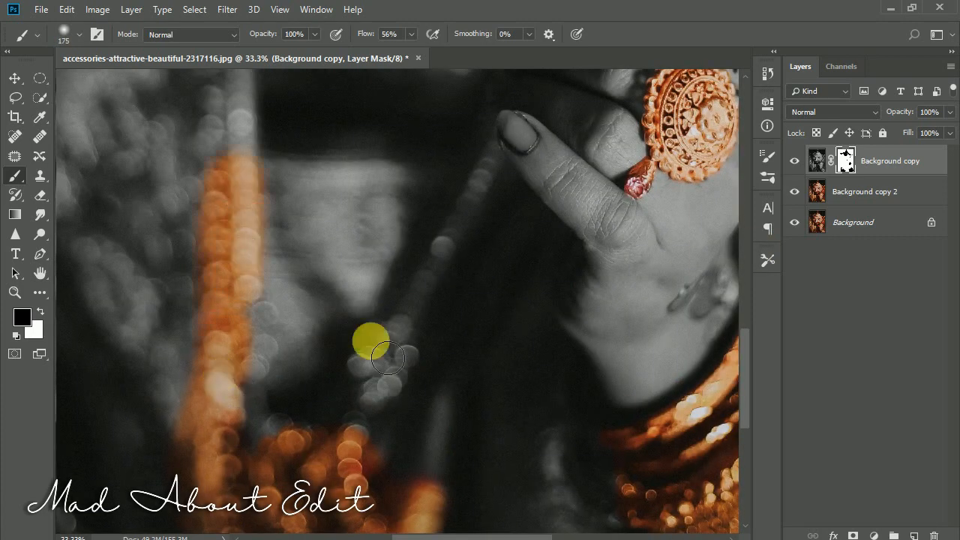
{"action": "left_click_drag", "start_coordinate": [411, 330], "coordinate": [360, 455]}
{"action": "left_click_drag", "start_coordinate": [306, 393], "coordinate": [307, 399]}
Reduce the brush to 80 px and reveal the red of the bindi between the eyebrows.
{"action": "key", "text": "ctrl+minus"}
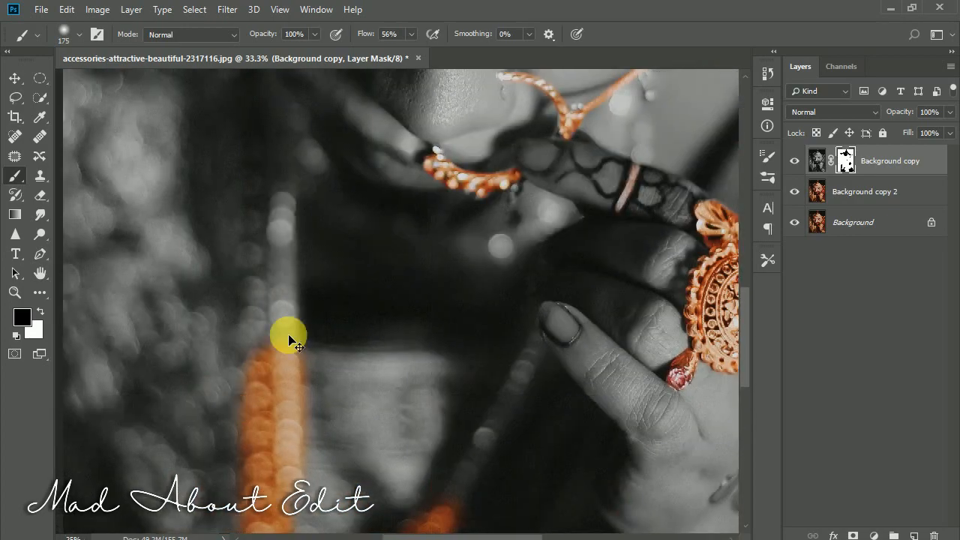
{"action": "key", "text": "ctrl+minus"}
{"action": "key", "text": "ctrl+minus"}
{"action": "key", "text": "ctrl+minus"}
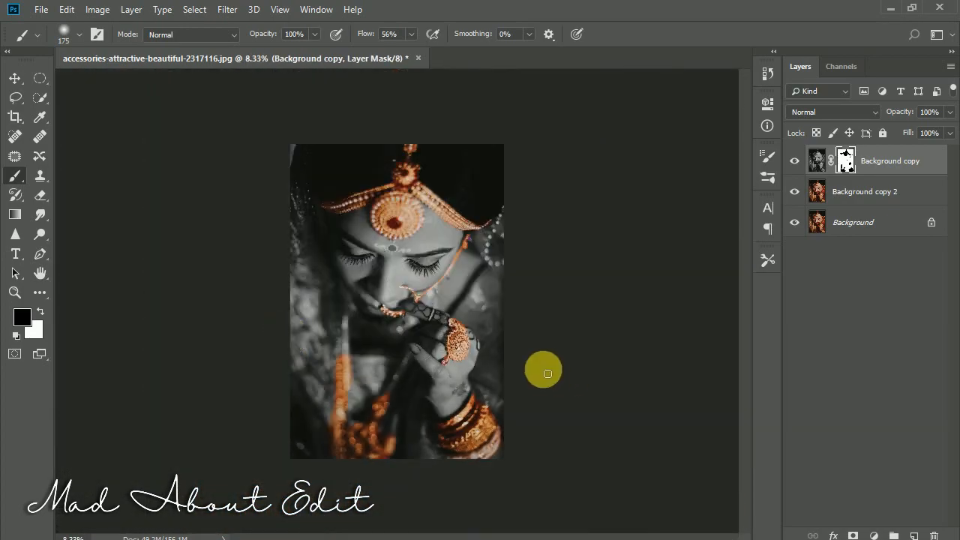
{"action": "key", "text": "ctrl+plus"}
{"action": "key", "text": "ctrl+plus"}
{"action": "key", "text": "ctrl+plus"}
{"action": "key", "text": "ctrl+plus"}
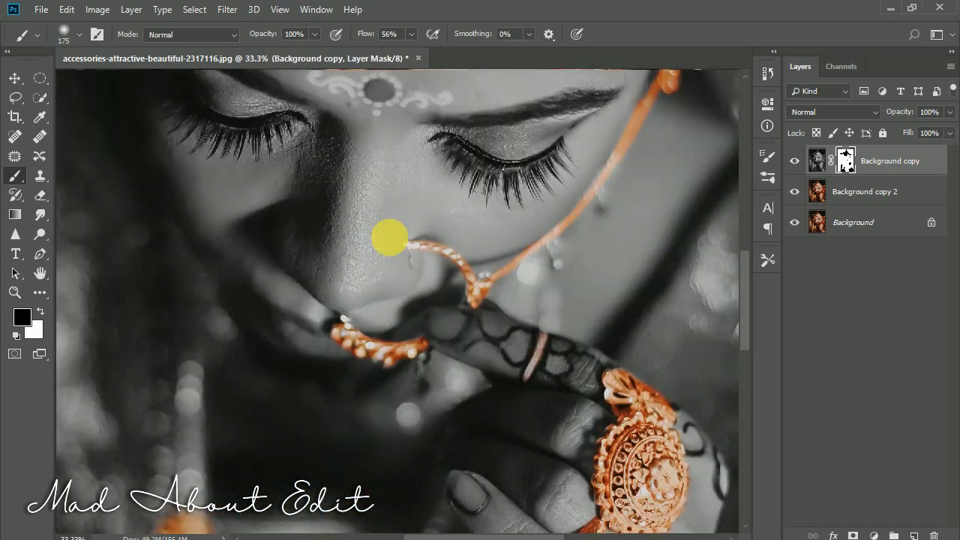
{"action": "left_click_drag", "start_coordinate": [387, 240], "coordinate": [424, 409]}
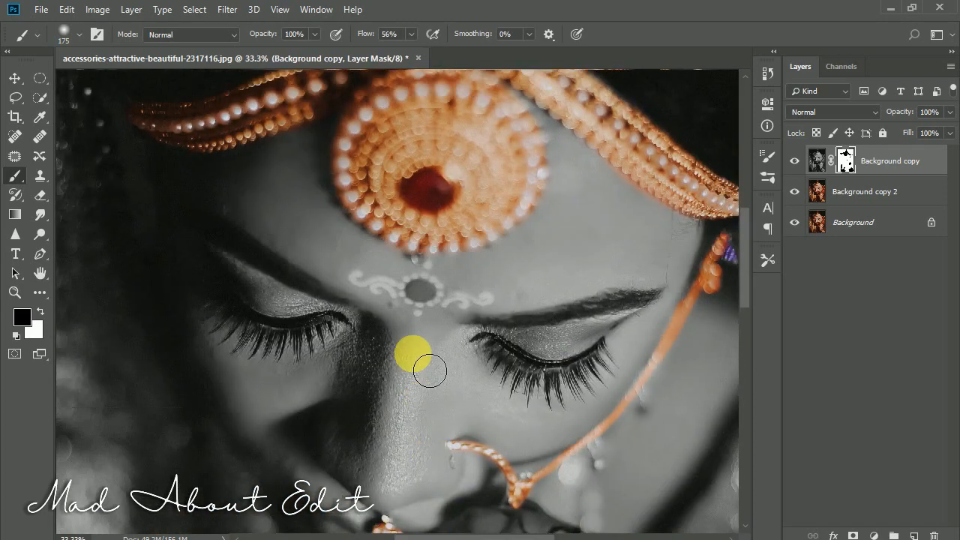
{"action": "key", "text": "ctrl+plus"}
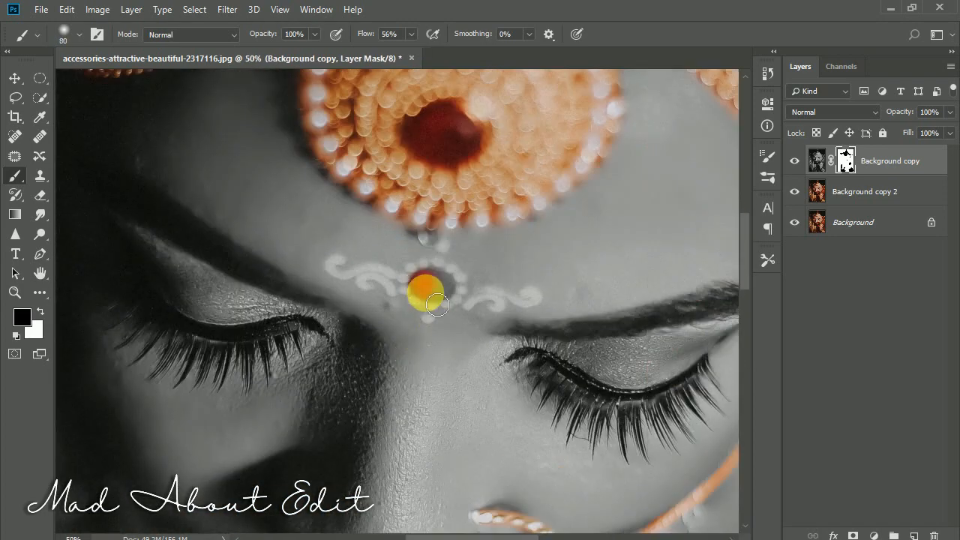
Switch the painting colour to white and paint with a brush of about 936 px to make the clothing's beadwork black and white again.
{"action": "key", "text": "ctrl+minus"}
{"action": "left_click_drag", "start_coordinate": [468, 471], "coordinate": [433, 372]}
{"action": "key", "text": "ctrl+minus"}
{"action": "key", "text": "ctrl+minus"}
{"action": "key", "text": "ctrl+minus"}
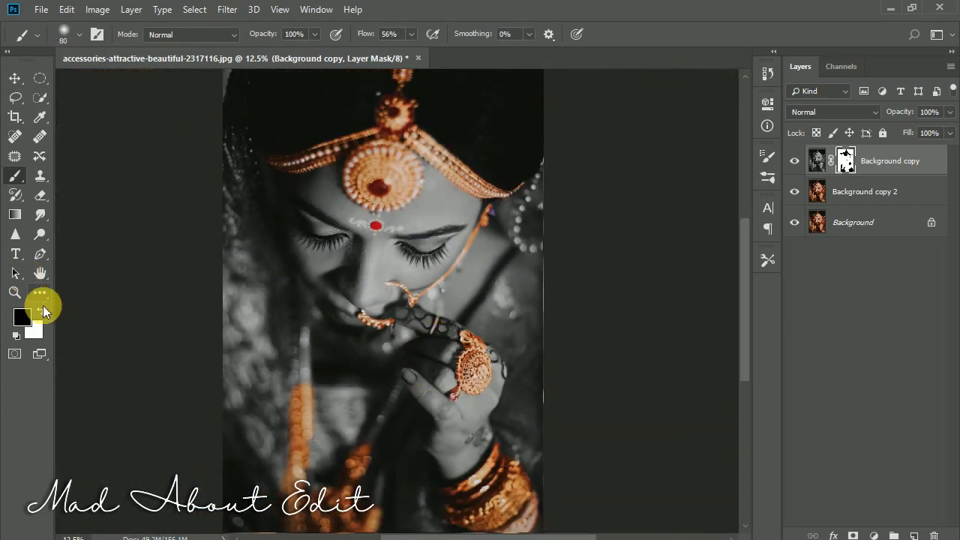
{"action": "left_click", "coordinate": [41, 313]}
{"action": "mouse_move", "coordinate": [262, 416]}
{"action": "left_mouse_down"}
{"action": "mouse_move", "coordinate": [270, 255]}
{"action": "mouse_move", "coordinate": [299, 254]}
{"action": "left_mouse_up"}
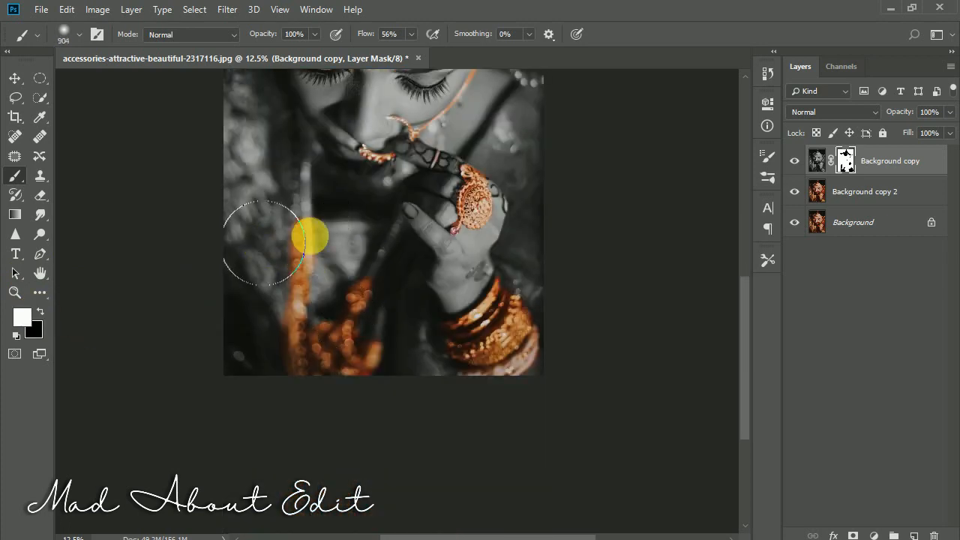
{"action": "left_click_drag", "start_coordinate": [293, 124], "coordinate": [319, 452]}
{"action": "left_click_drag", "start_coordinate": [300, 276], "coordinate": [363, 386]}
{"action": "left_click_drag", "start_coordinate": [309, 248], "coordinate": [307, 344]}
{"action": "key", "text": "ctrl+minus"}
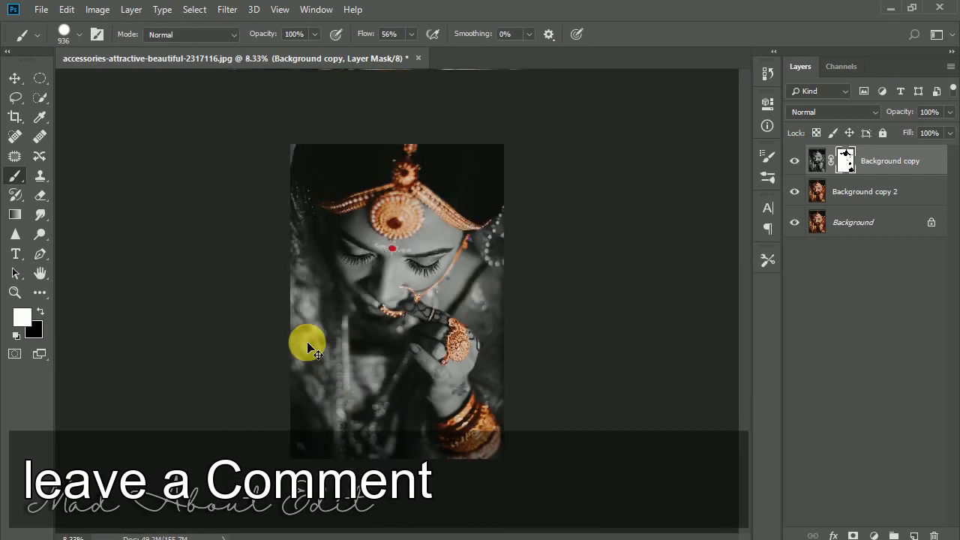
Reduce the brush to 66 px, switch back to black and reveal the red of the index finger's nail and the thumbnail.
{"action": "key", "text": "ctrl+plus"}
{"action": "key", "text": "ctrl+plus"}
{"action": "key", "text": "ctrl+plus"}
{"action": "key", "text": "ctrl+plus"}
{"action": "key", "text": "ctrl+plus"}
{"action": "key", "text": "ctrl+plus"}
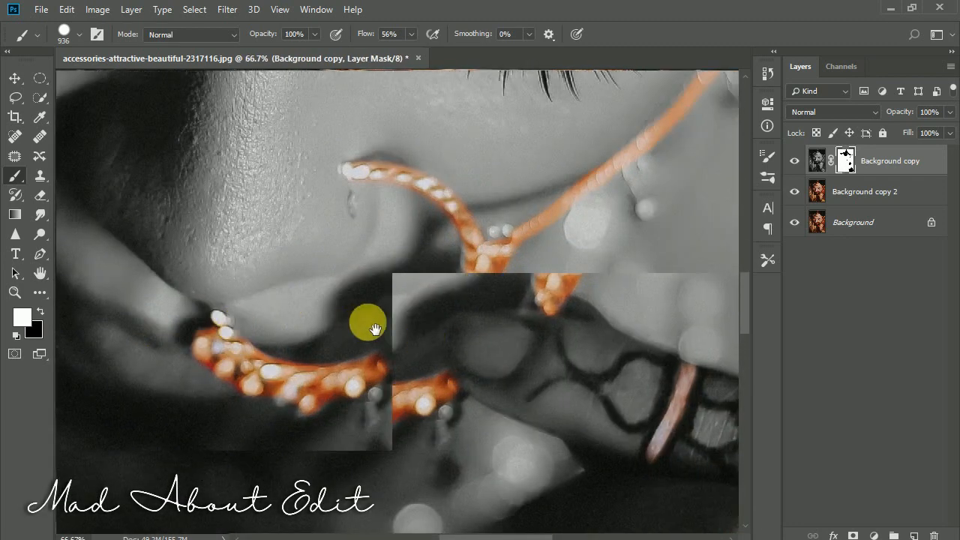
{"action": "left_click_drag", "start_coordinate": [368, 321], "coordinate": [211, 318]}
{"action": "left_click_drag", "start_coordinate": [393, 281], "coordinate": [348, 280]}
{"action": "left_click_drag", "start_coordinate": [339, 466], "coordinate": [359, 147]}
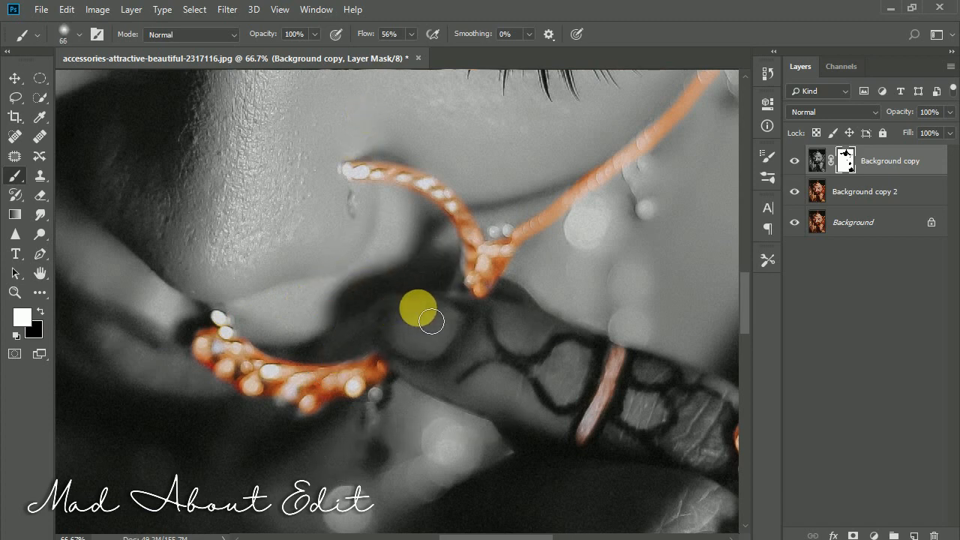
{"action": "left_click", "coordinate": [40, 311]}
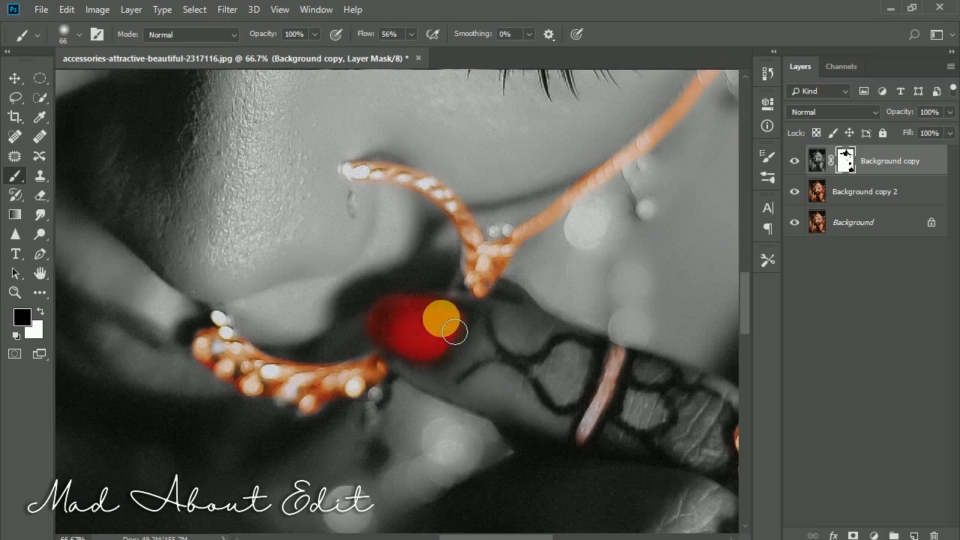
{"action": "scroll", "coordinate": [454, 330], "scroll_direction": "down", "scroll_amount": 10}
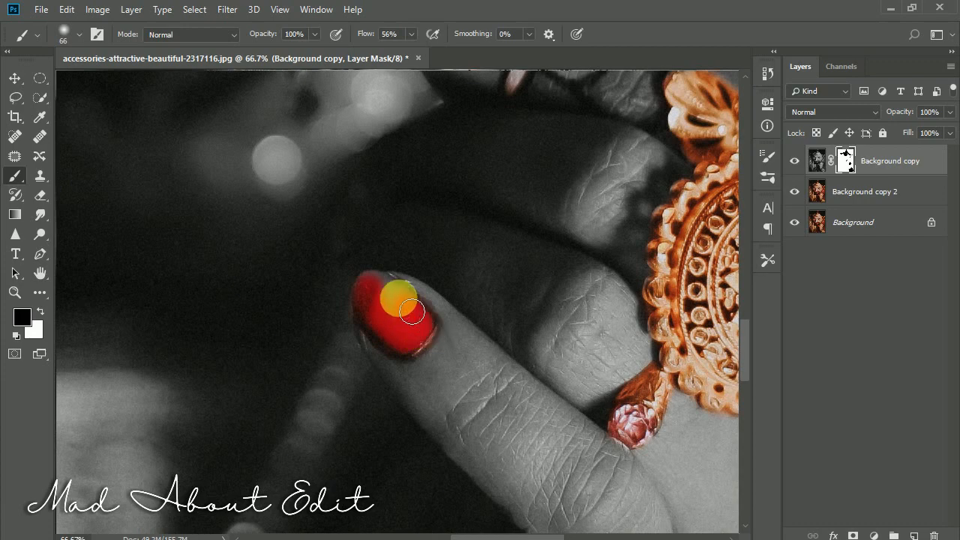
{"action": "scroll", "coordinate": [400, 311], "scroll_direction": "down", "scroll_amount": 6}
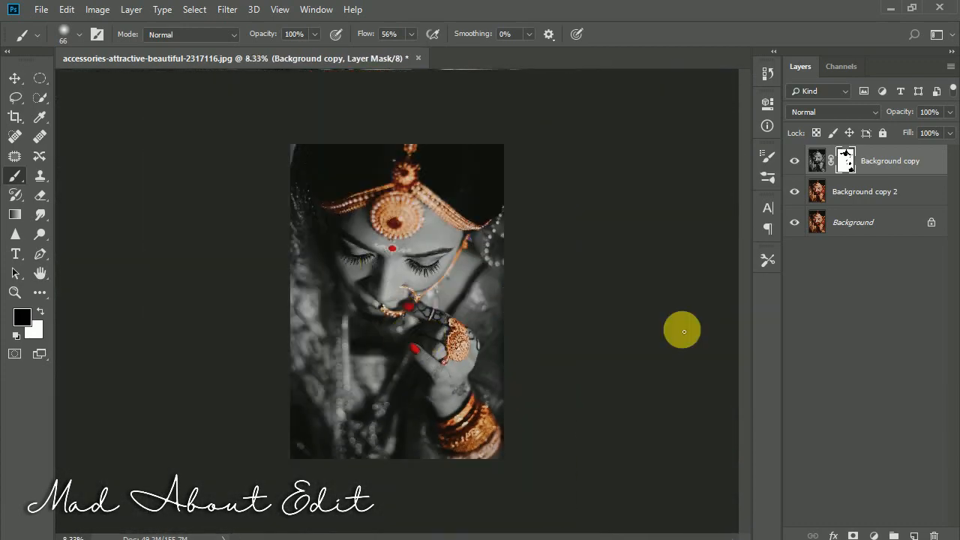
Toggle the black-and-white layer's visibility to compare the edit with the original photo, and open its mask's options.
{"action": "left_click", "coordinate": [796, 161]}
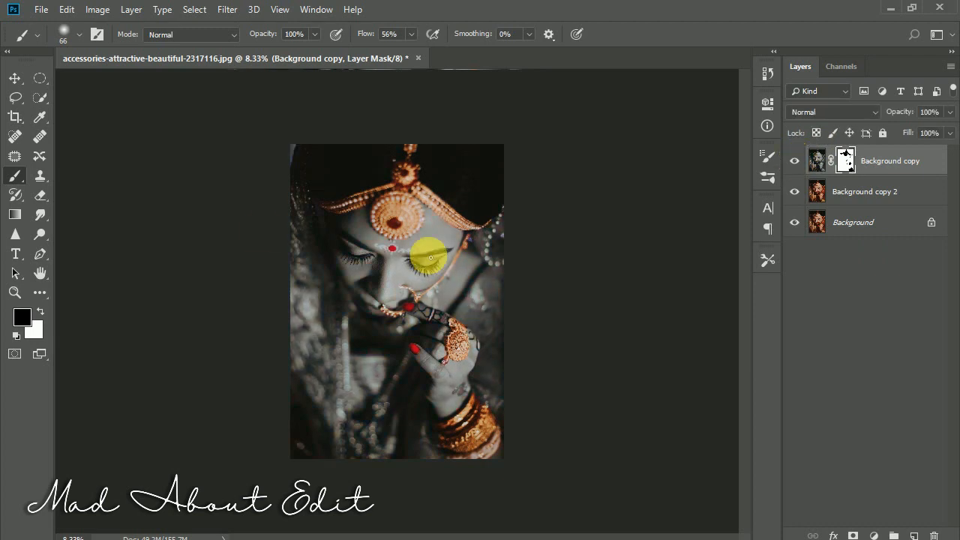
{"action": "right_click", "coordinate": [845, 159]}
{"action": "left_click", "coordinate": [862, 185]}
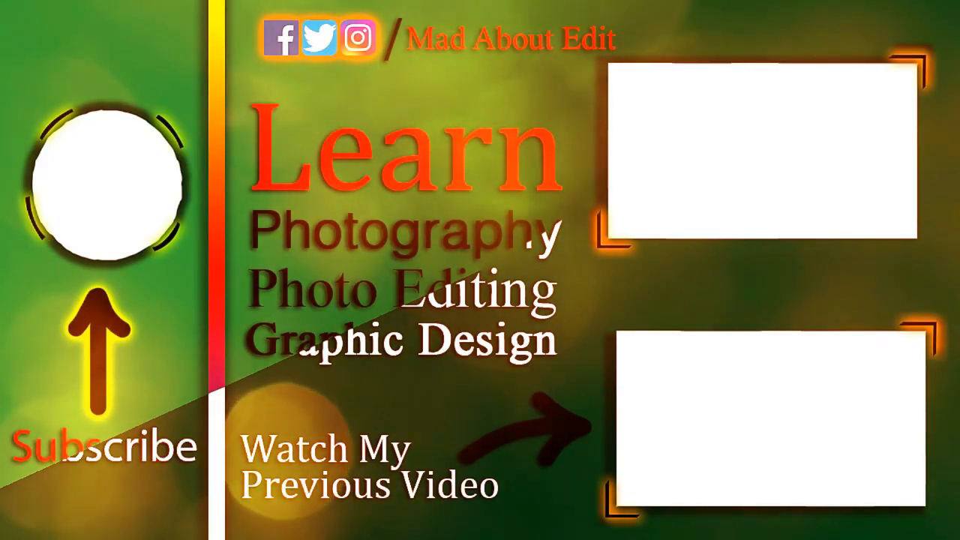